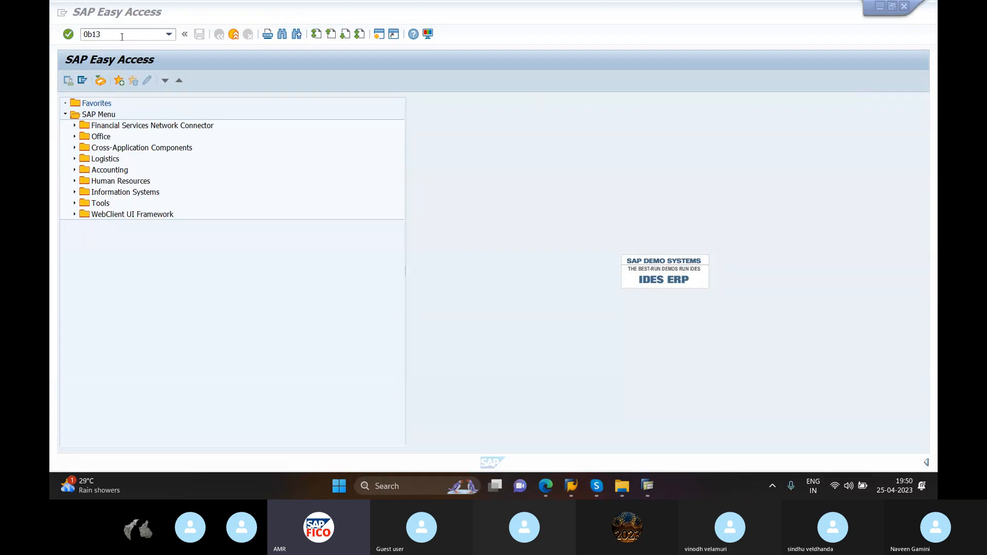
- Open the list of all charts of accounts with transaction OB13 and display the locked data
key("Return")
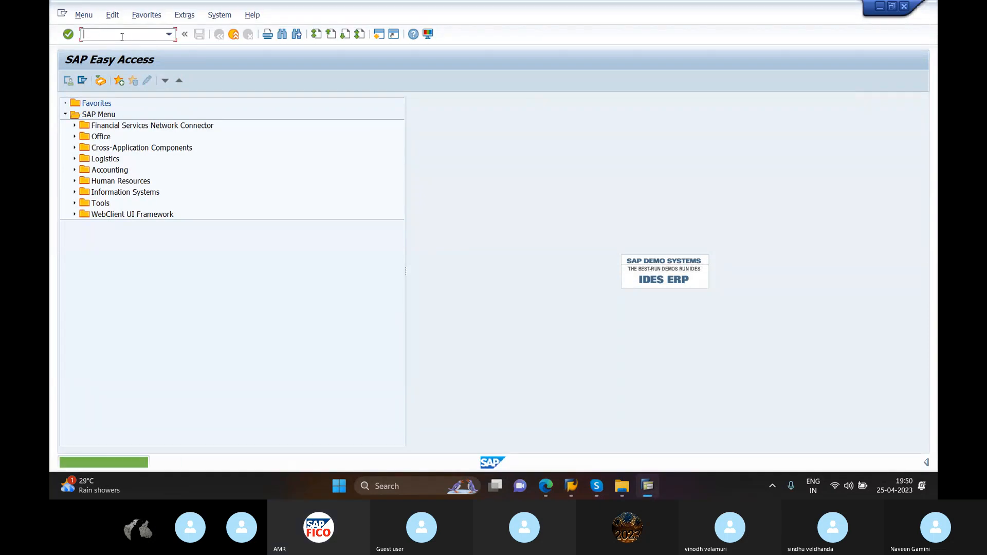
type("ob13")
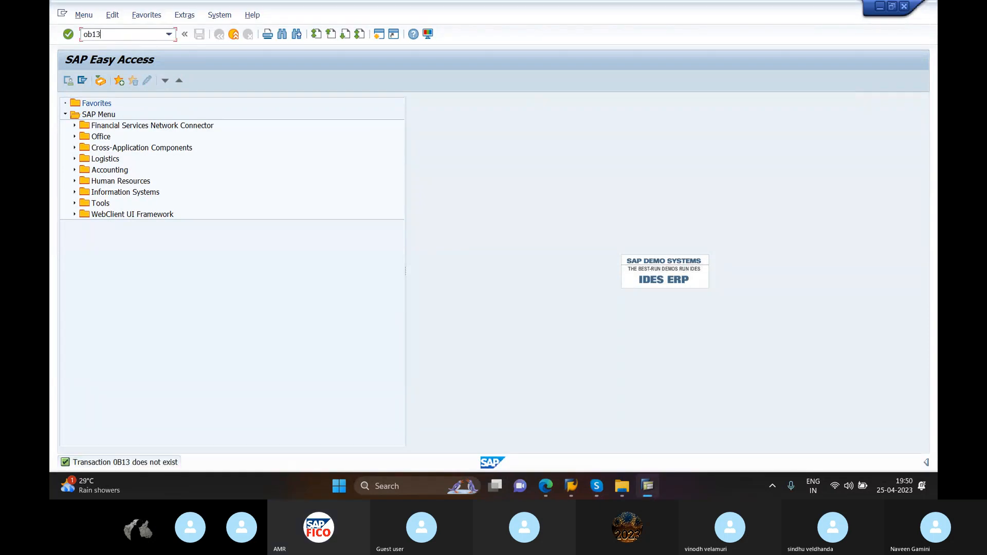
key("Return")
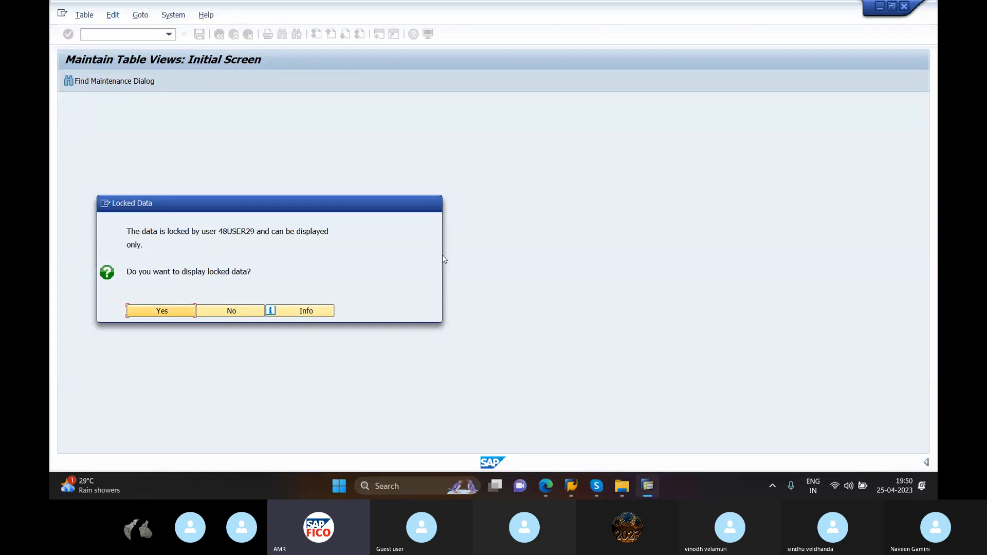
left_click(162, 311)
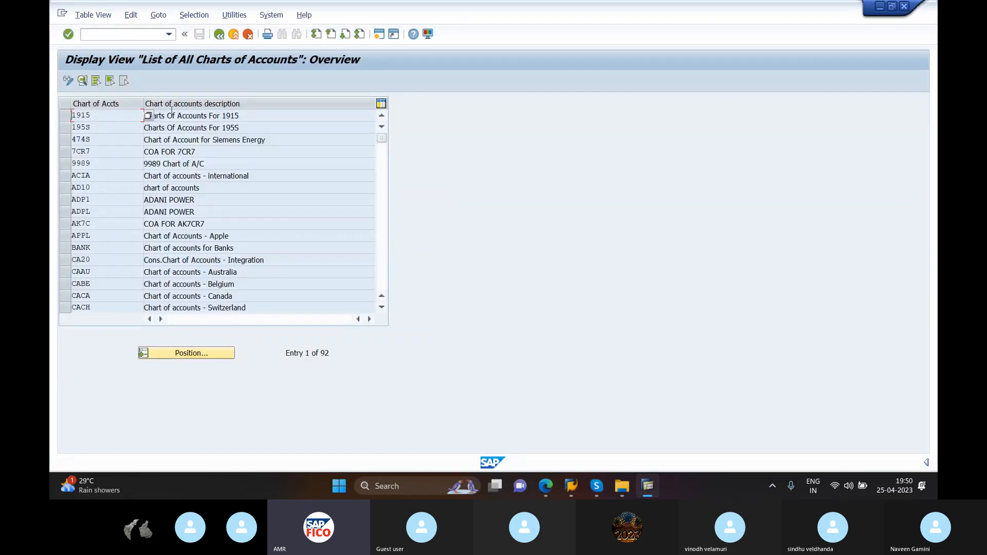
- Go to transaction SM12 and list the lock entries of all users by setting the user name to *
left_click(155, 34)
type("/nsm12")
key("Return")
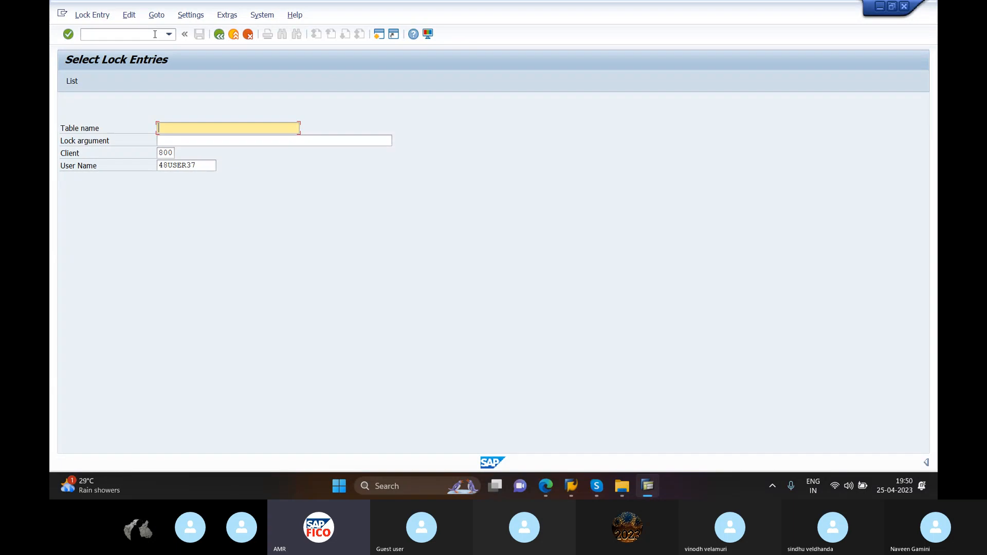
key("Tab")
key("Tab")
key("Tab")
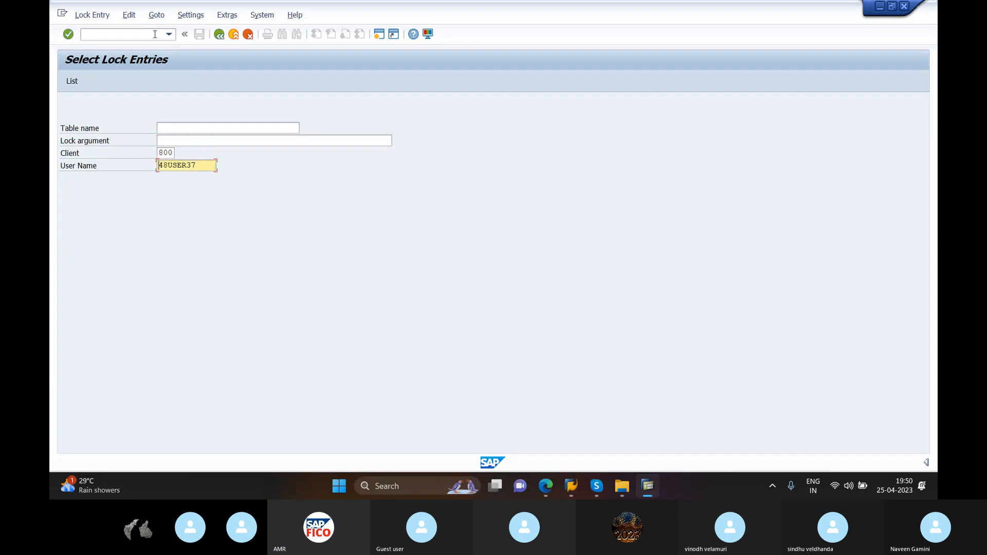
key("BackSpace")
key("BackSpace")
key("BackSpace")
key("BackSpace")
key("BackSpace")
key("BackSpace")
key("BackSpace")
key("BackSpace")
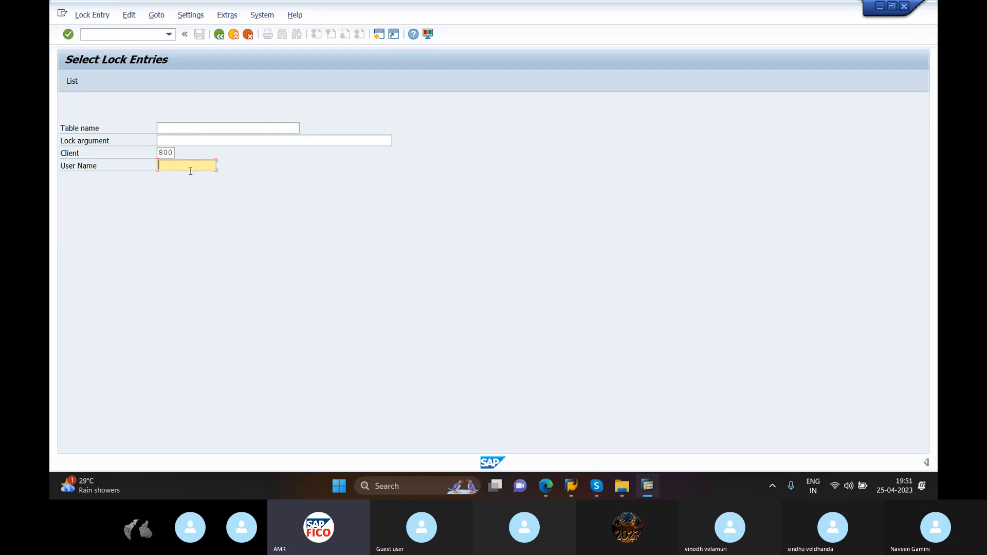
type("*")
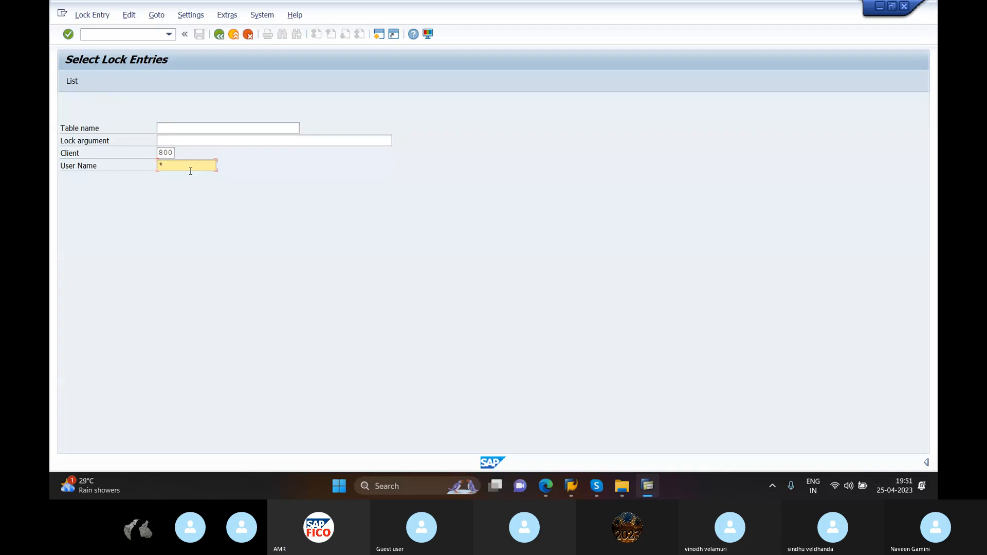
left_click(69, 83)
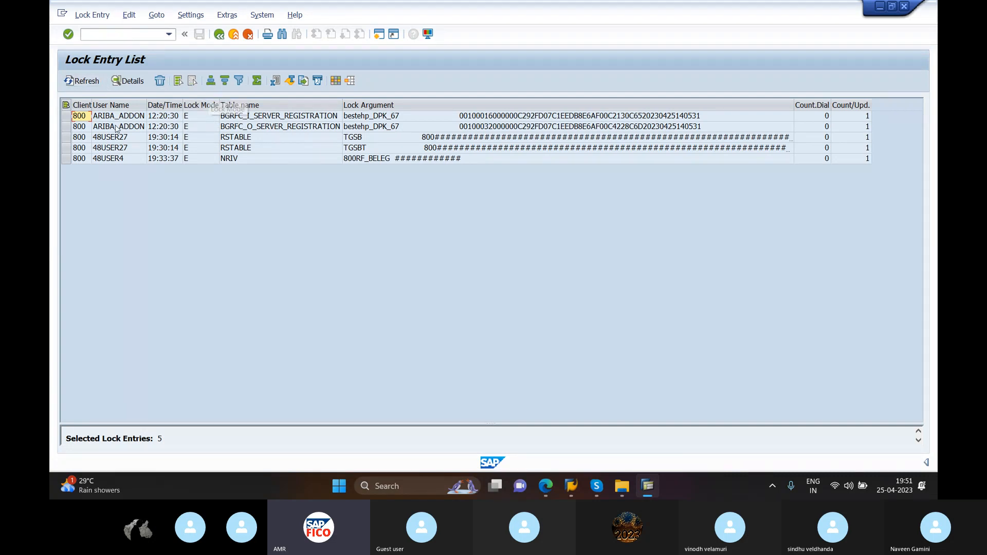
- Select all lock entries in the list, delete them and close the help window
left_click(81, 105)
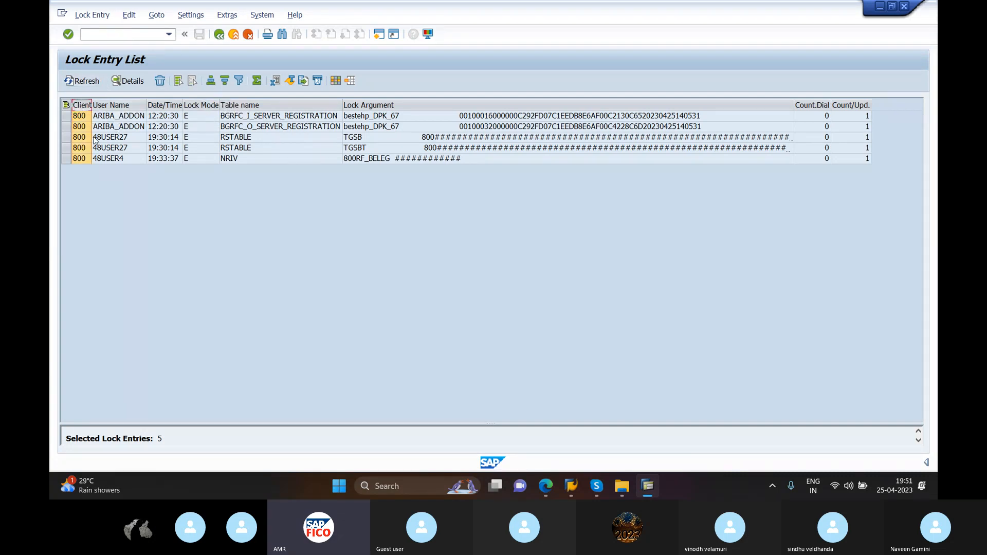
left_click(66, 105)
double_click(67, 105)
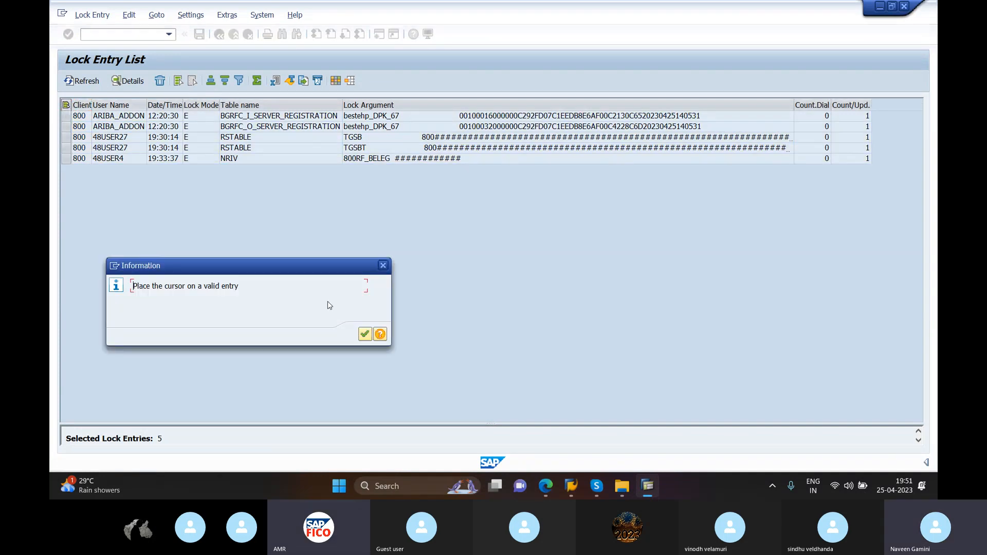
left_click(361, 334)
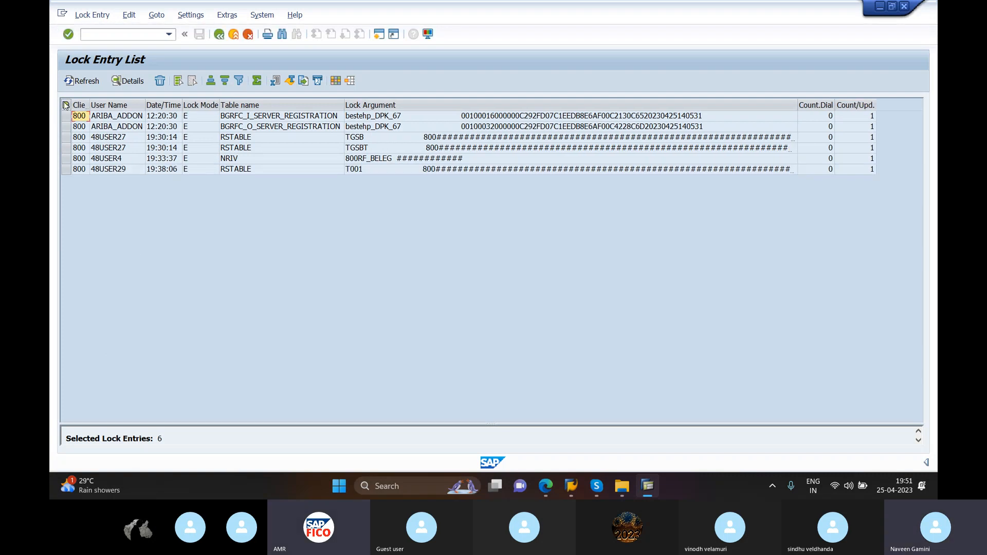
left_click(66, 106)
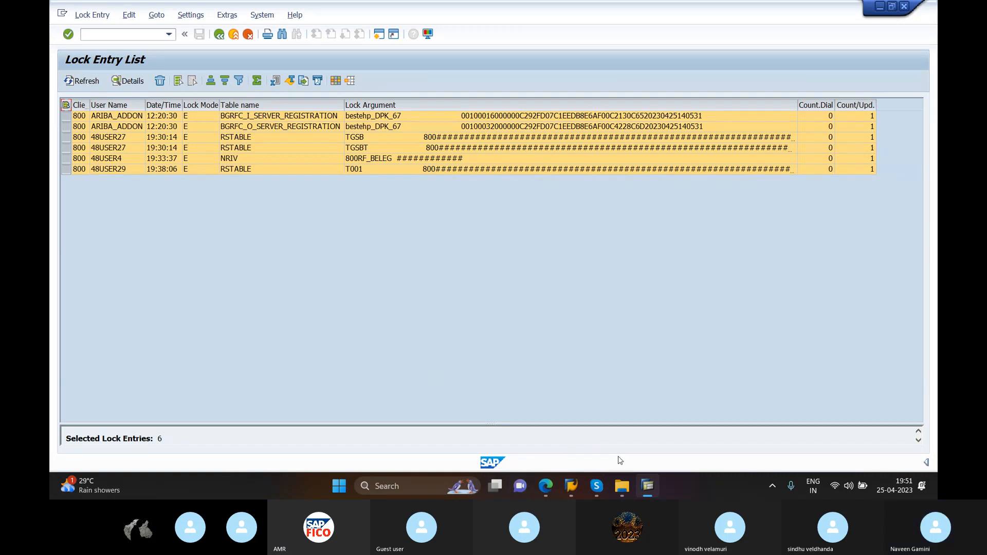
mouse_move(602, 480)
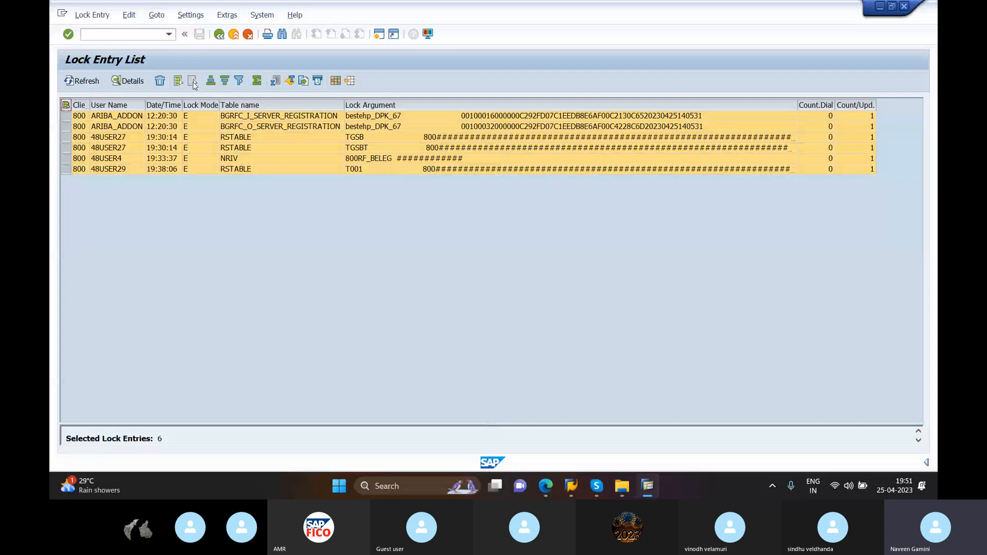
left_click(160, 81)
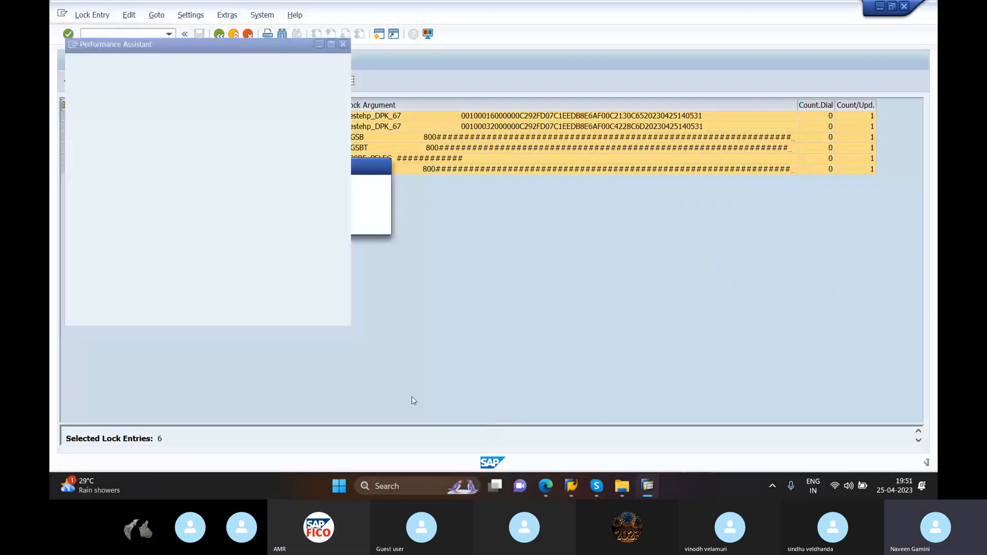
left_click(239, 223)
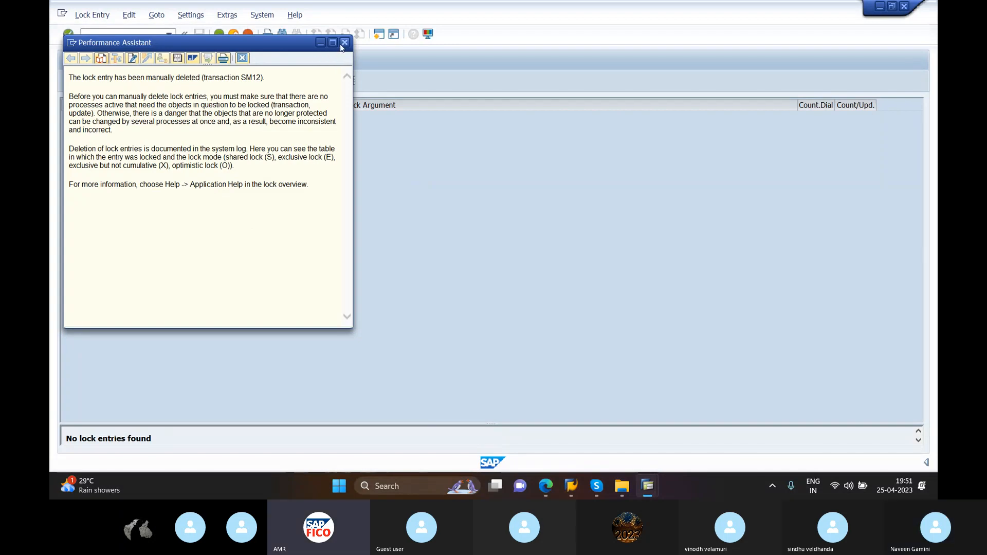
key("Escape")
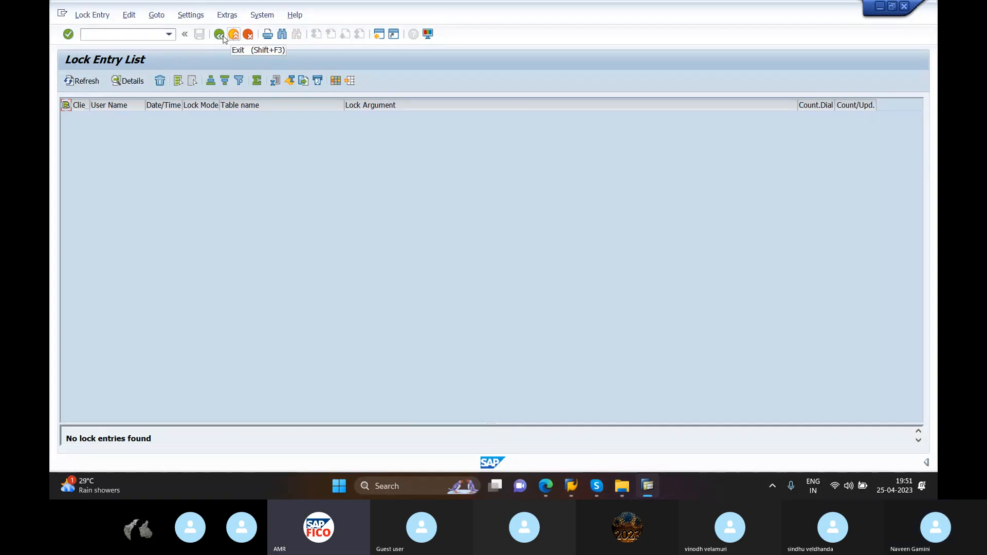
- Leave the lock entry list and reopen the charts of accounts overview with transaction OB13
key("F3")
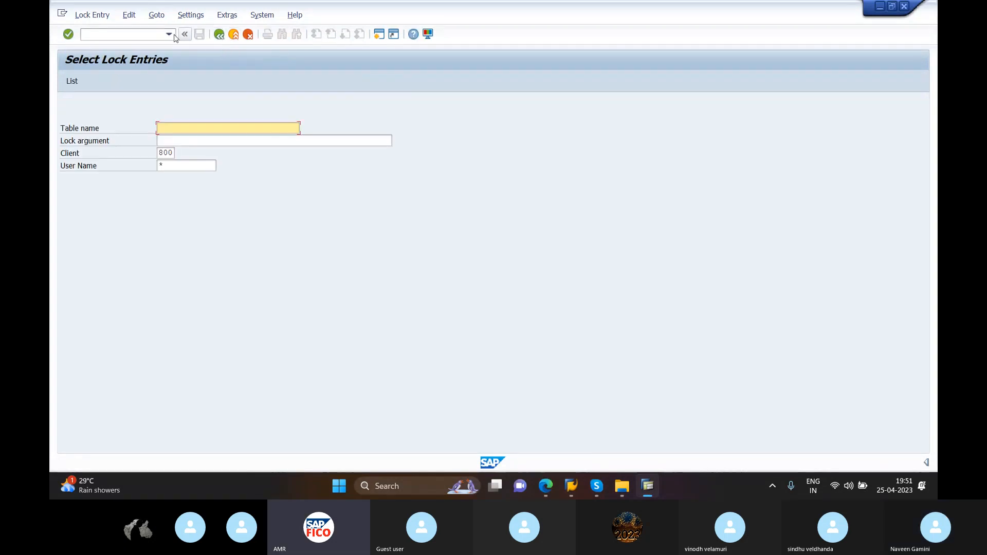
left_click(124, 34)
type("/nob13")
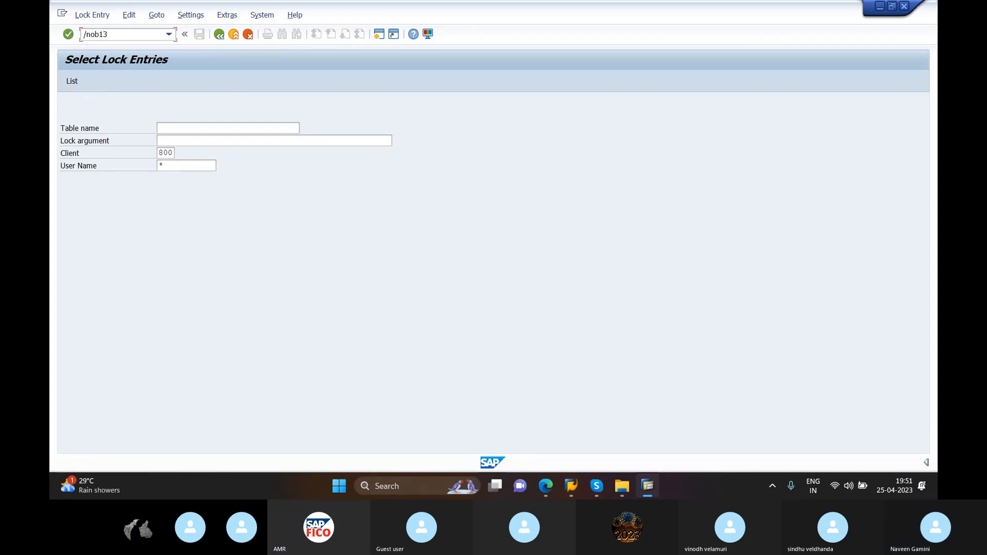
key("Return")
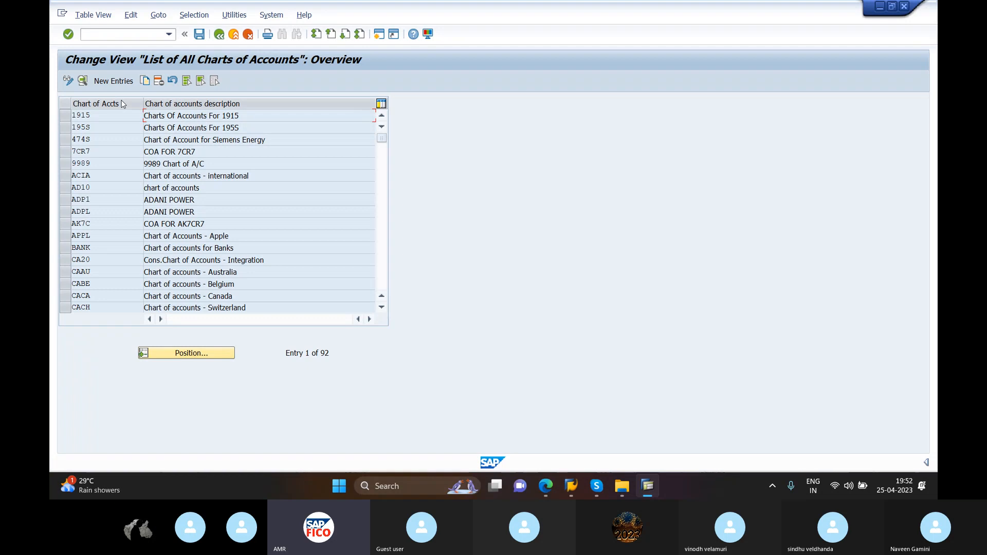
- Create a new entry with the chart of accounts code LNOC
left_click(113, 81)
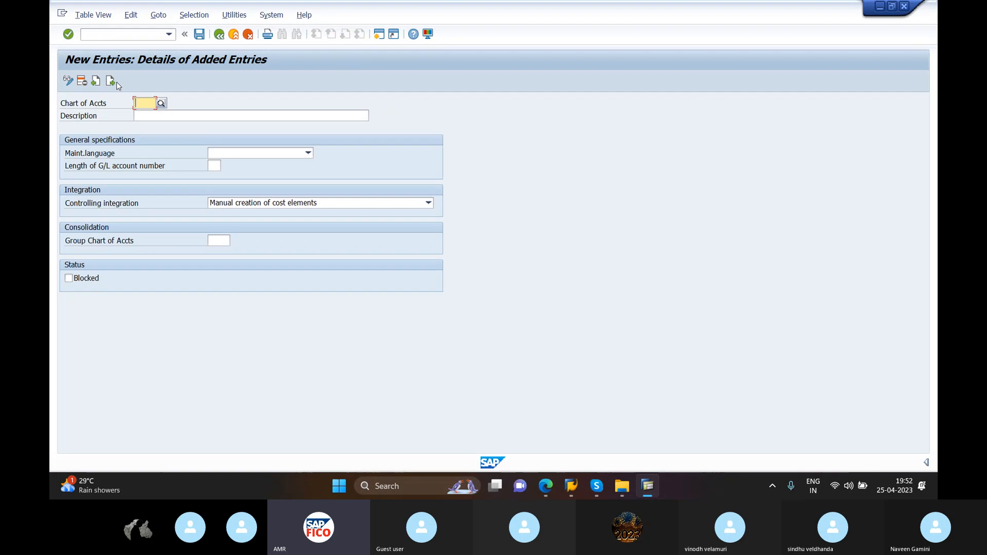
left_click(139, 103)
type("LN")
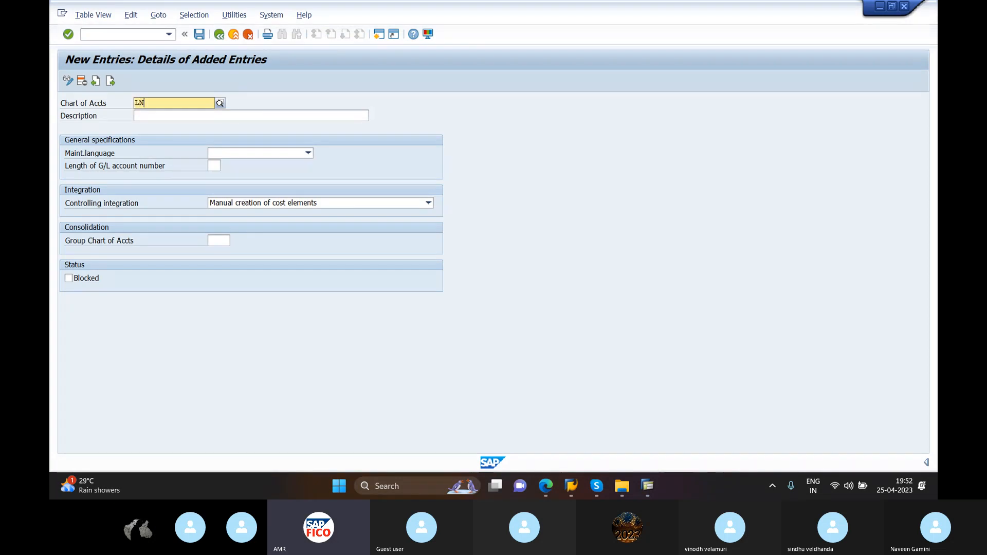
type("OC")
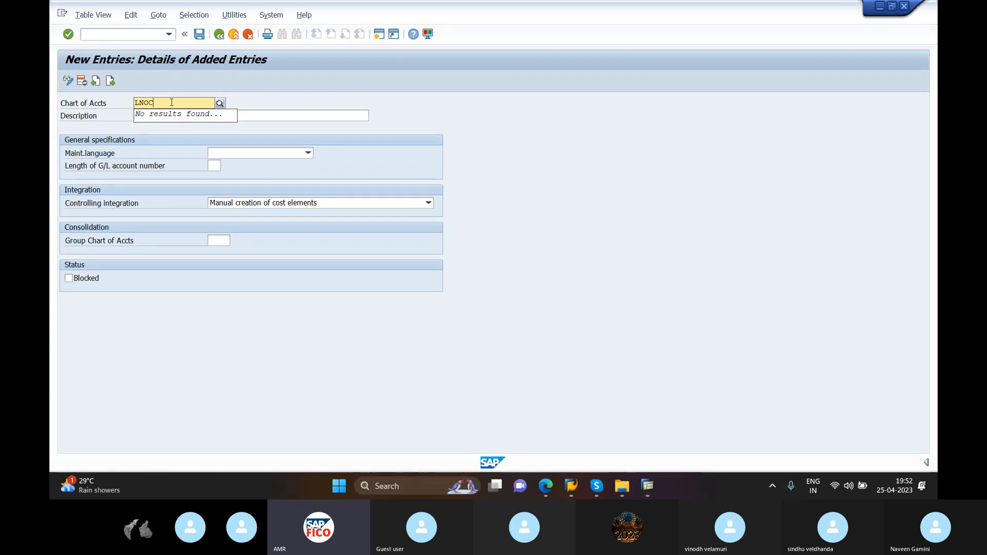
key("Return")
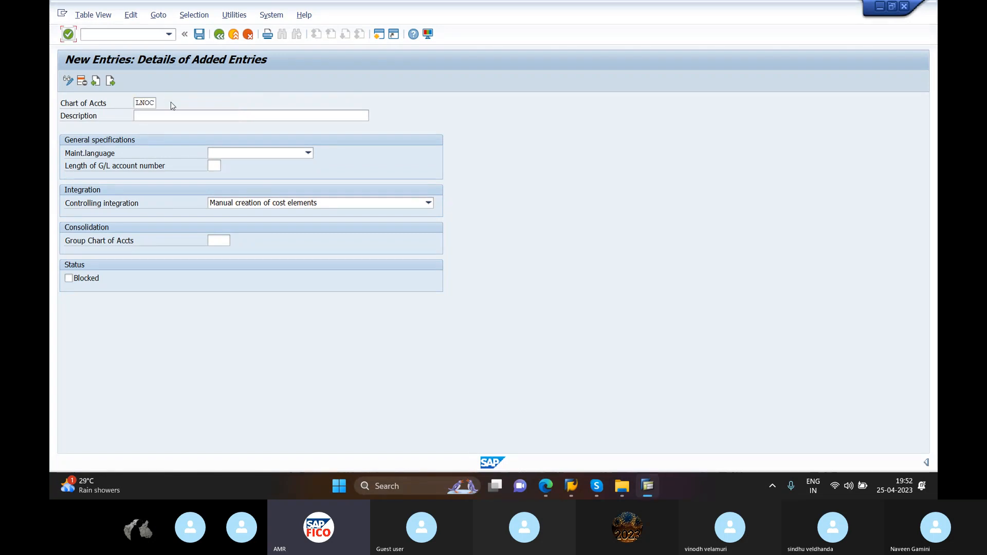
- Enter the description OPERATING CHART OF ACCOUNTS FOR LNT for chart of accounts LNOC
left_click(160, 115)
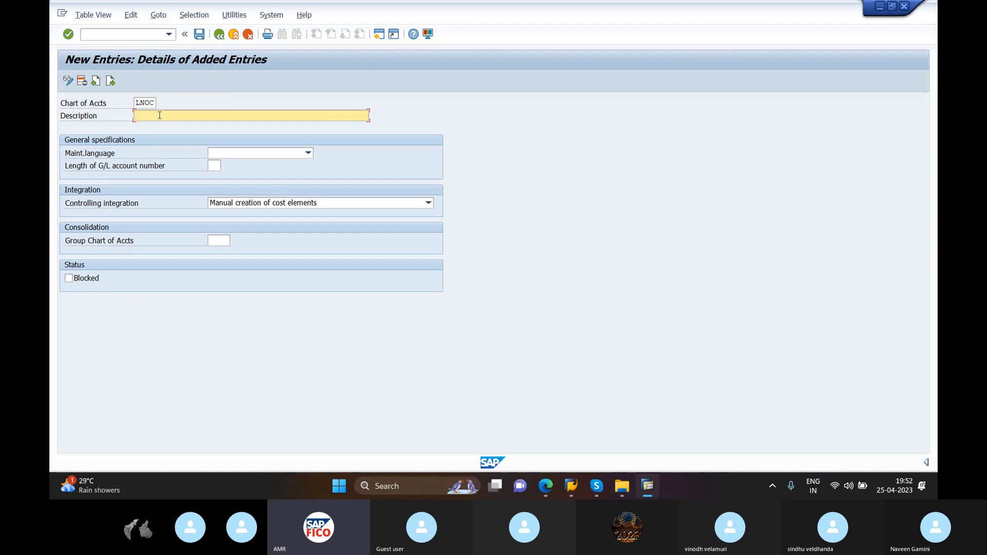
type("OPERATING")
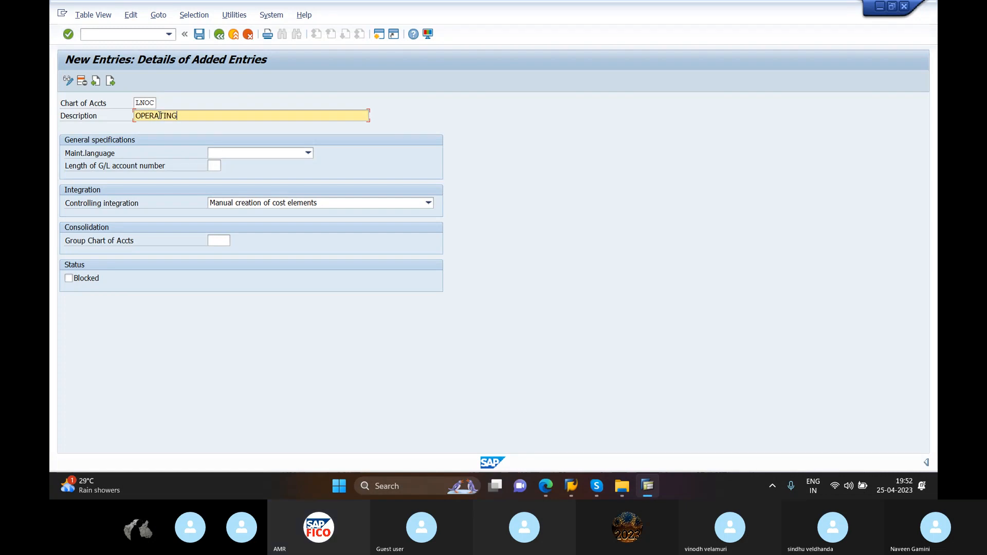
type(" CHART OF A")
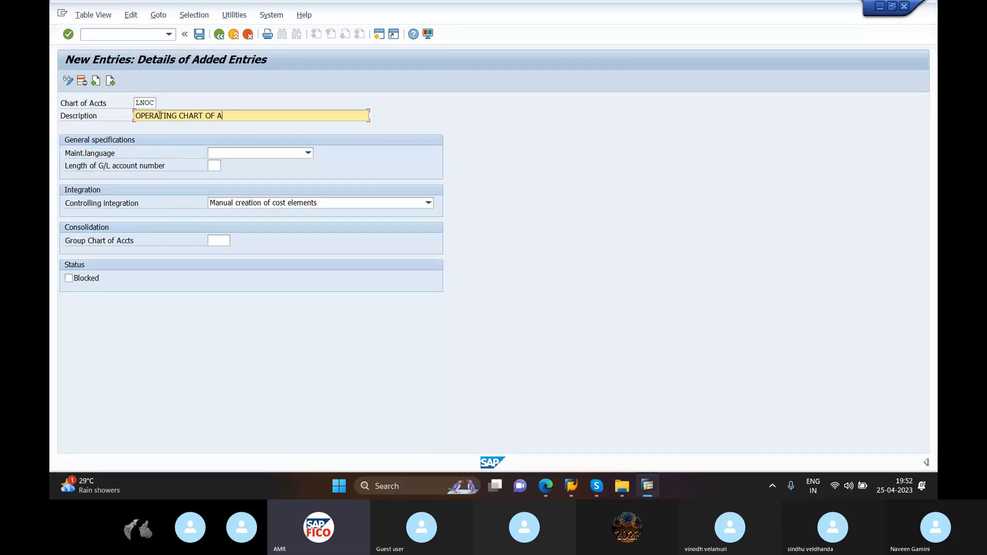
type("CCOUNTS FOR K")
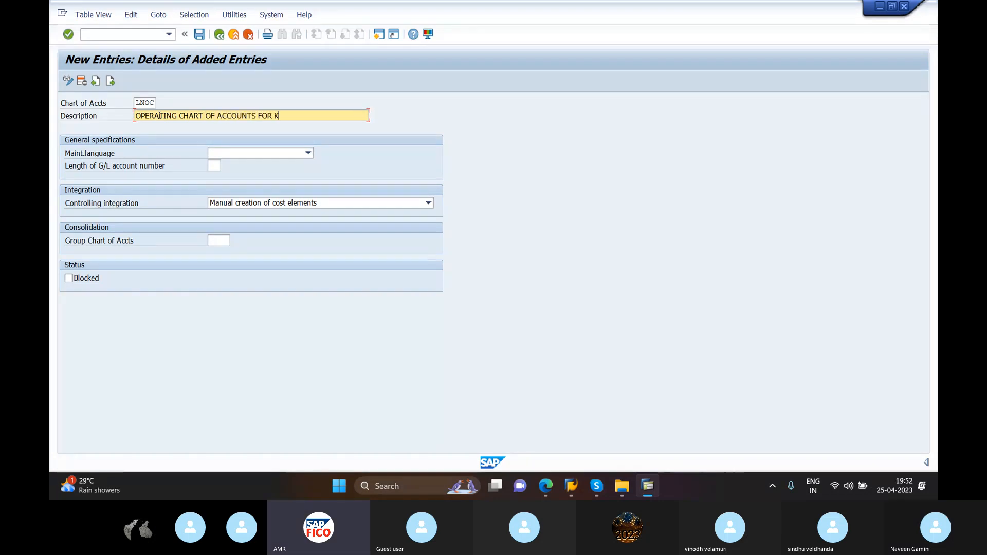
key("BackSpace")
type("LNT")
- Set the maintenance language of LNOC to English and the length of the G/L account number to 6
left_click(248, 157)
key("e")
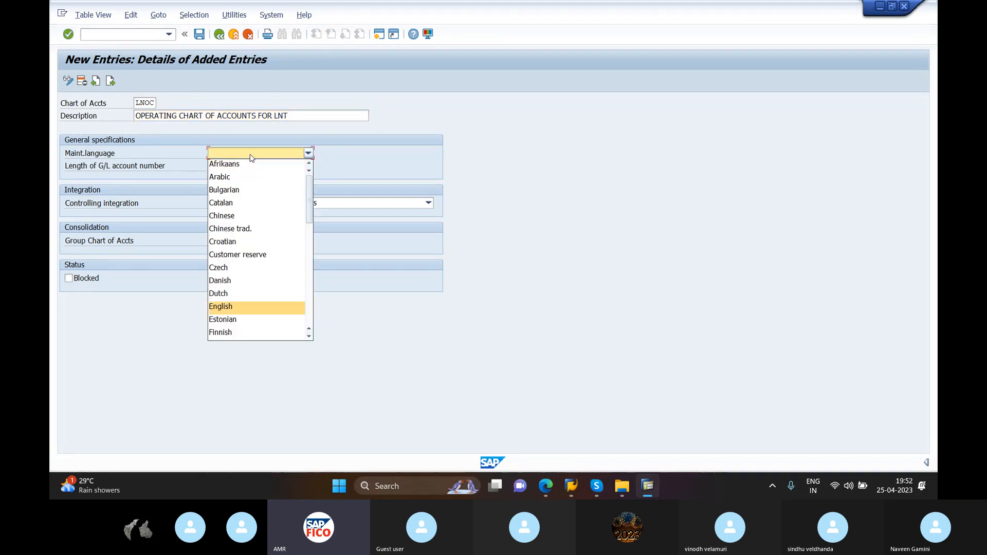
left_click(271, 306)
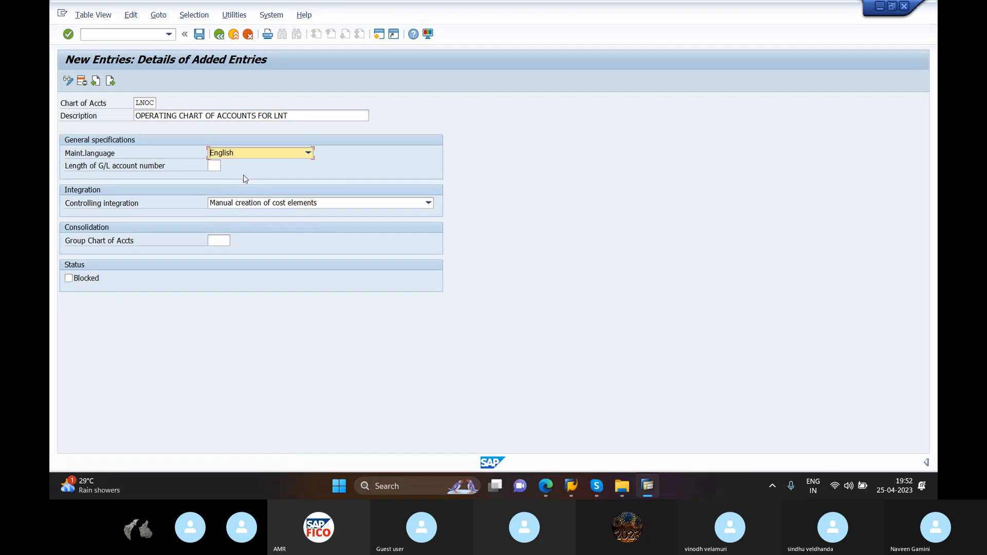
key("Tab")
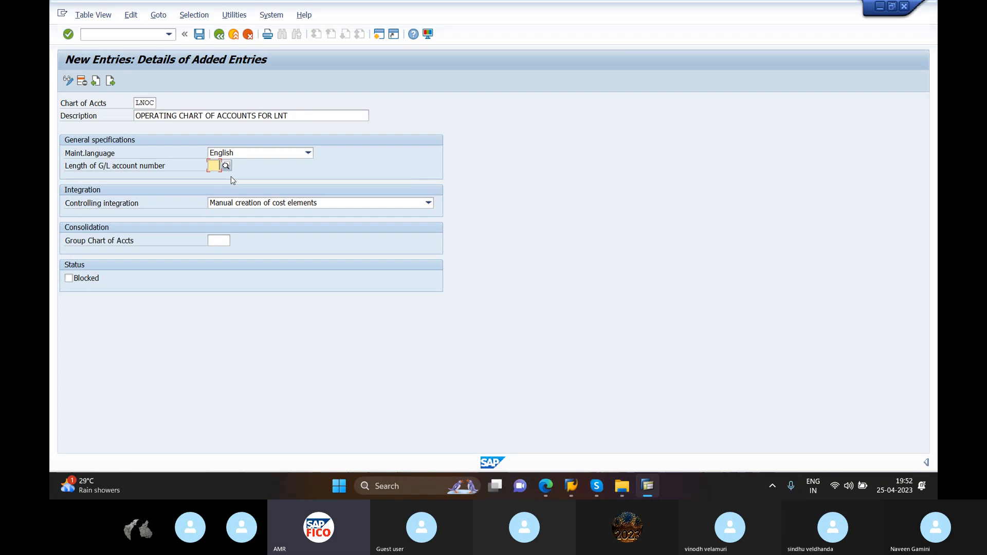
type("6")
key("Return")
- Move on to the next new entry and give it the chart of accounts code LNGC
left_click(111, 83)
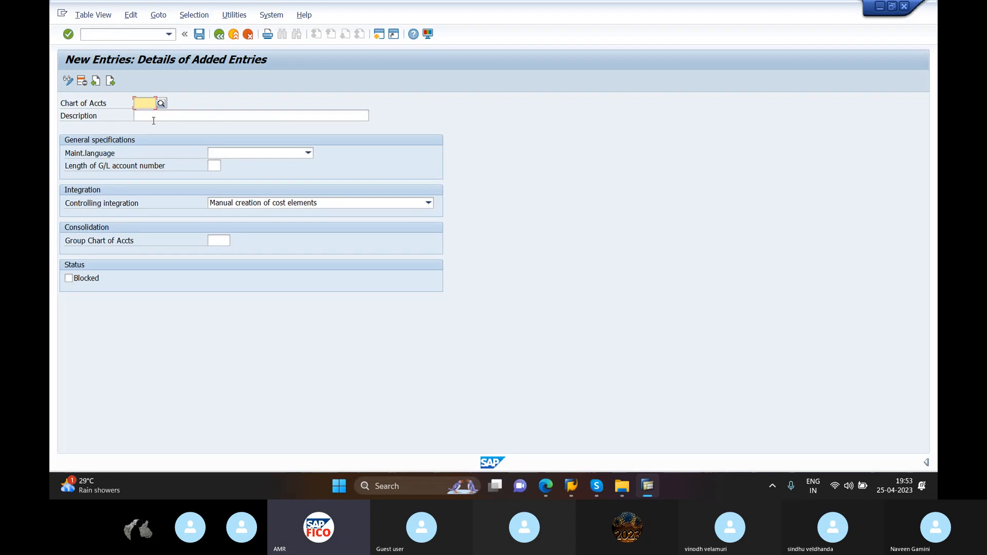
type("L")
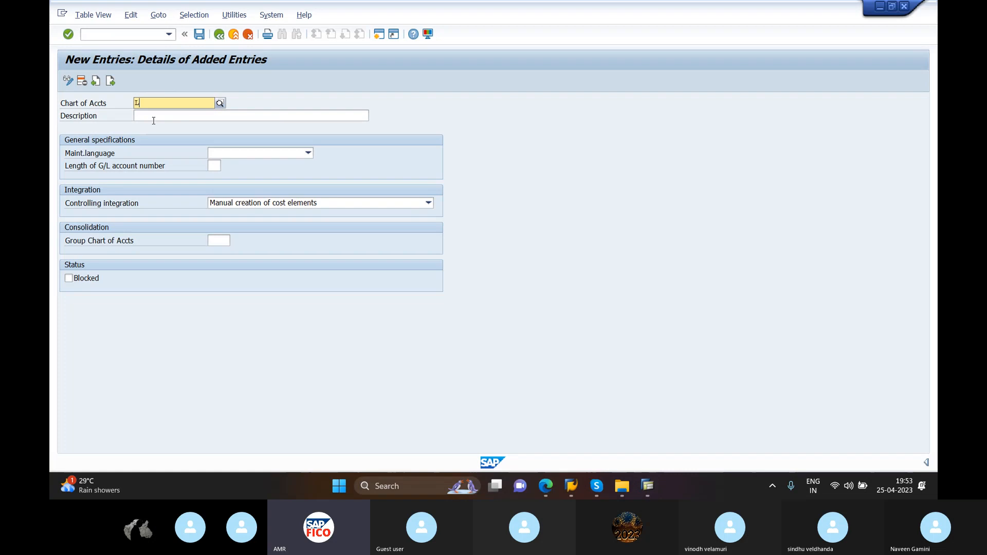
type("NG")
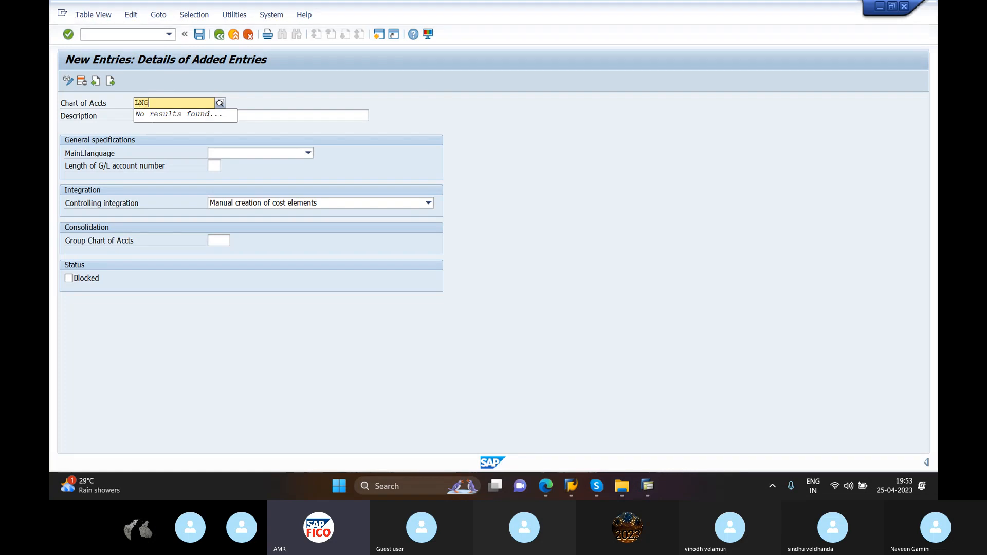
type("C")
key("Return")
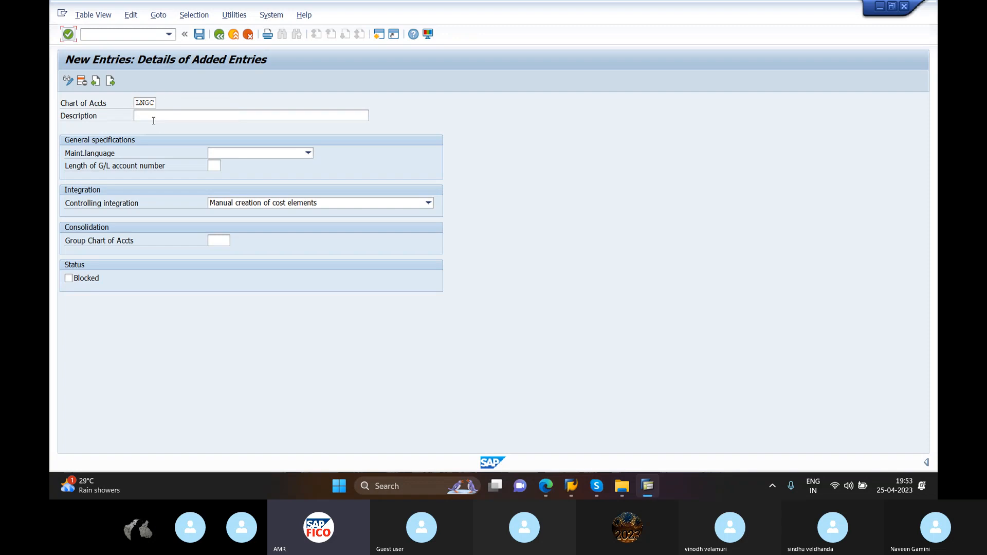
- Enter the description GROUP CHART OF ACCOUNTS FOR LNT for chart of accounts LNGC
left_click(151, 120)
type("GR")
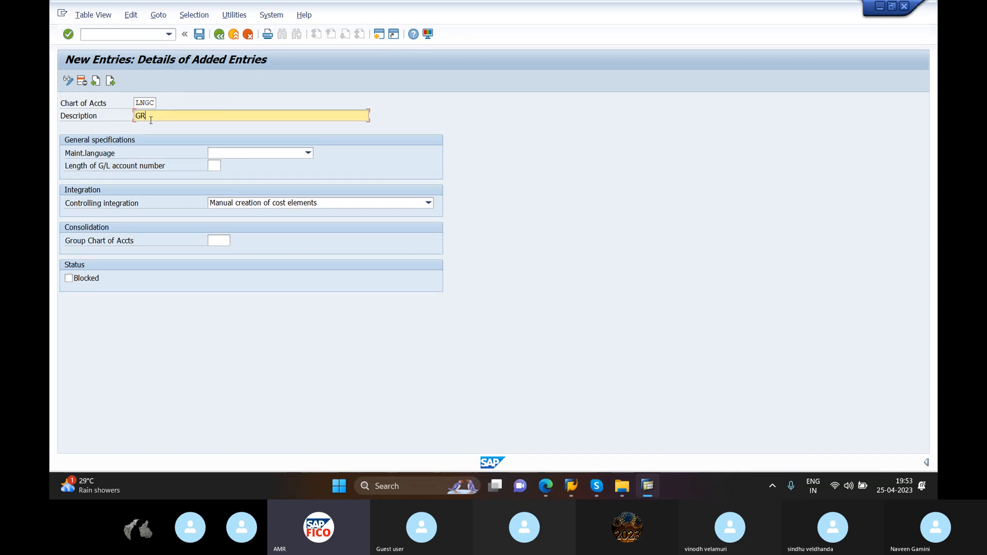
type("OUP CH")
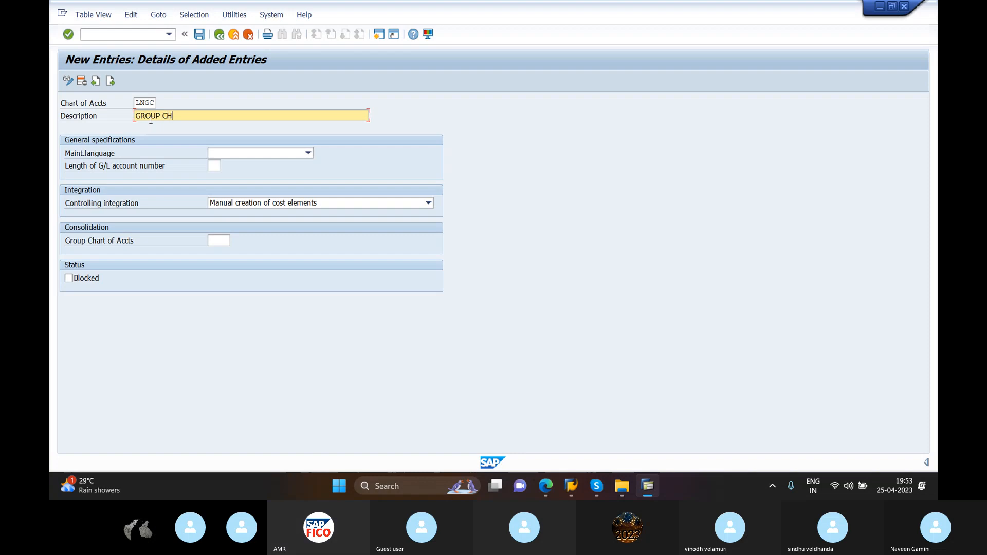
type("ART OF ACC")
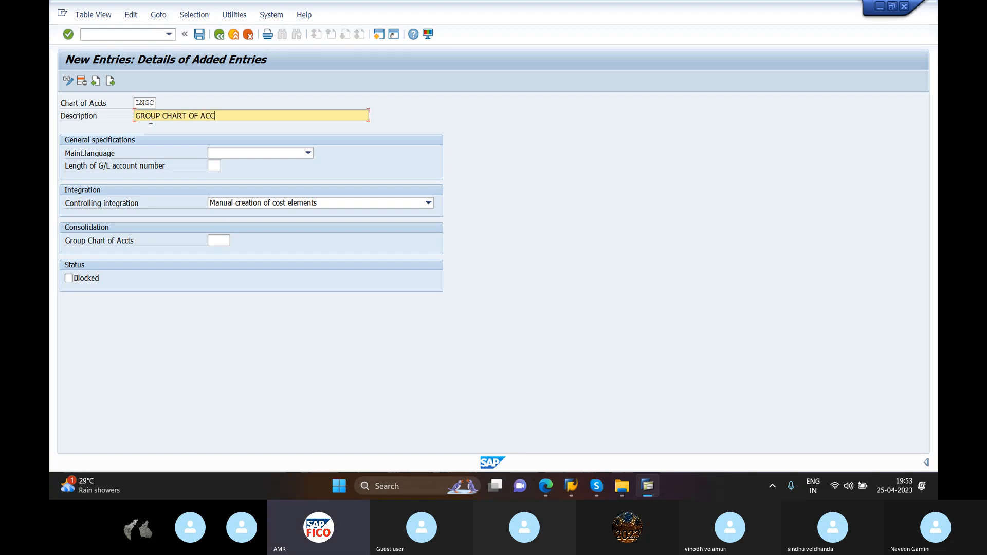
type("OUNTS FOR LNT")
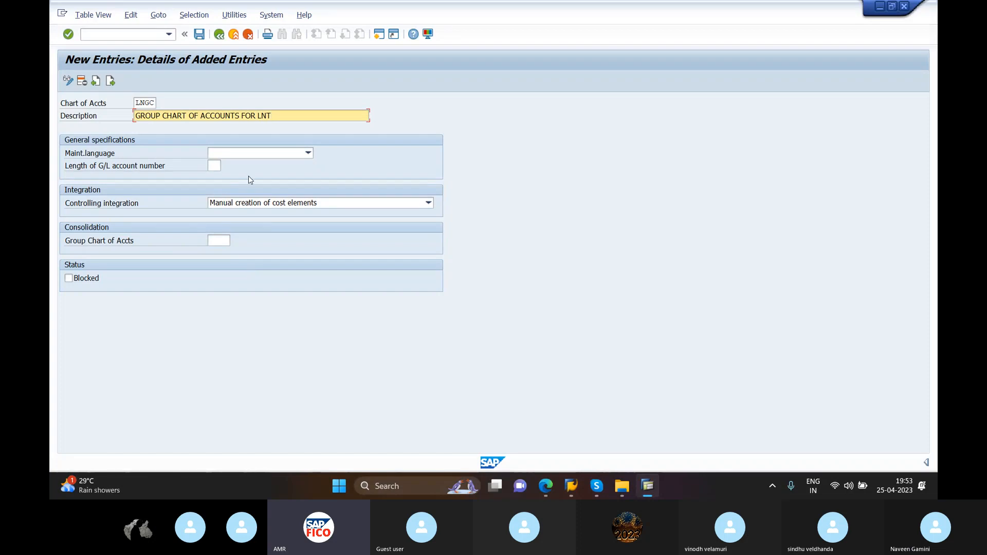
- Set the maintenance language of LNGC to English and the length of the G/L account number to 6
left_click(239, 154)
key("e")
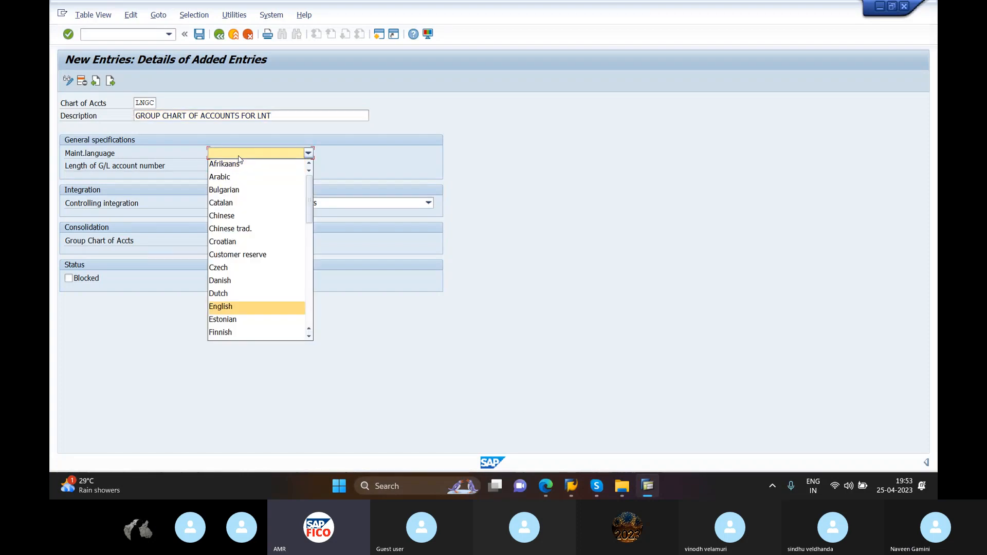
key("Return")
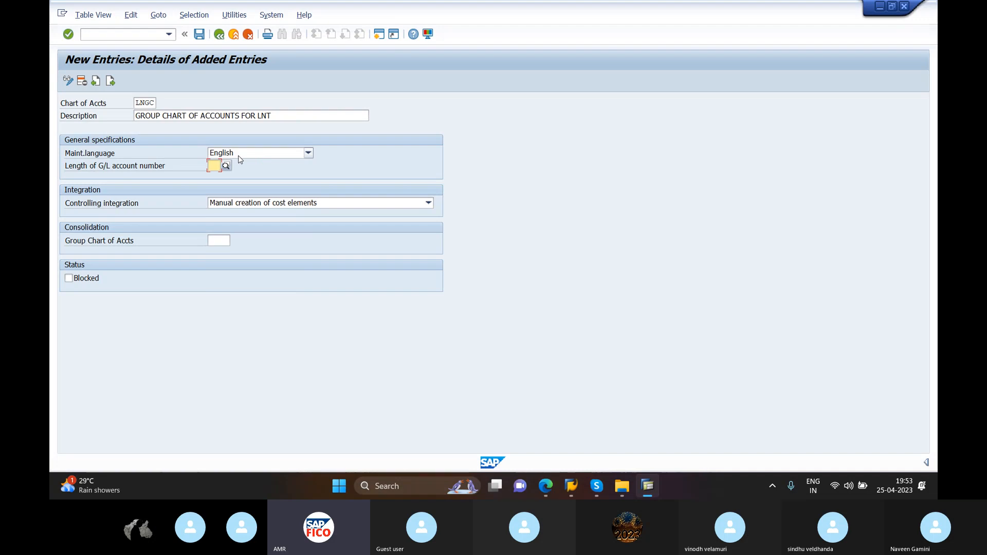
type("6")
key("Return")
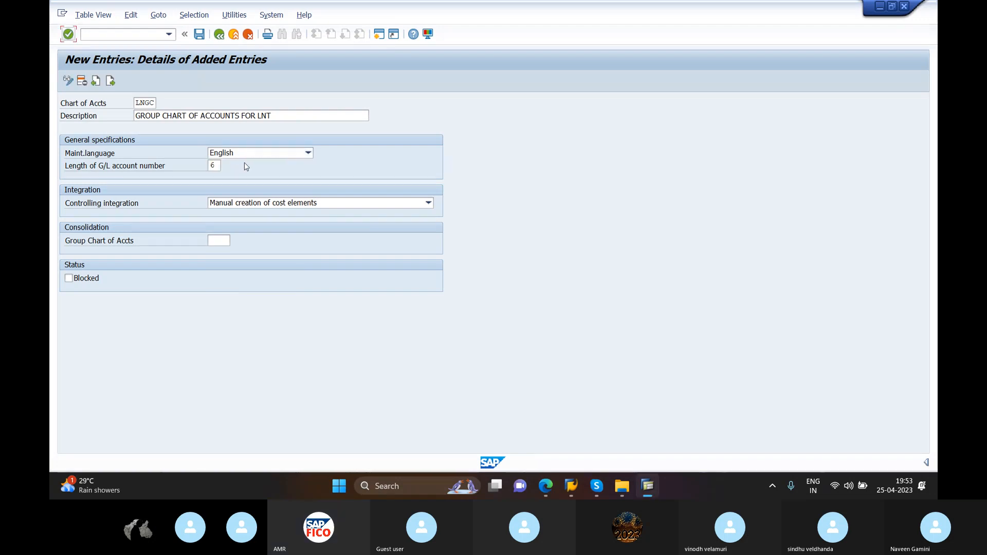
- Move on to the next new entry and give it the chart of accounts code LNCC
left_click(112, 81)
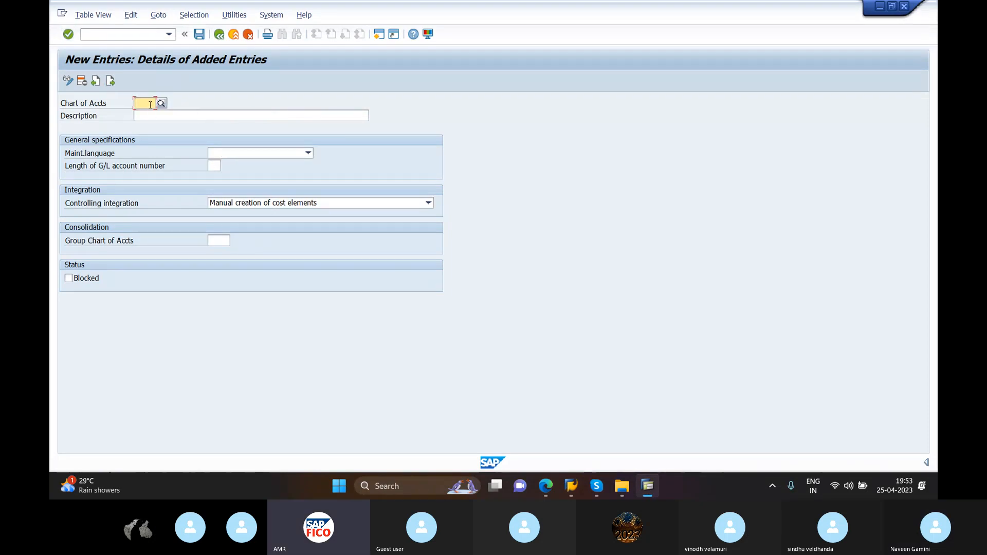
type("LN")
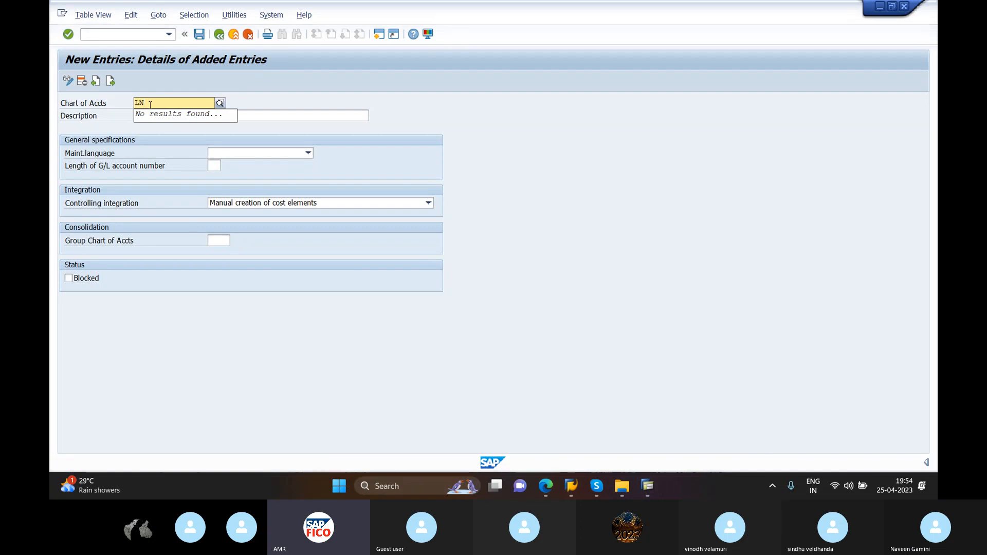
type("C6")
key("BackSpace")
type("C")
key("Return")
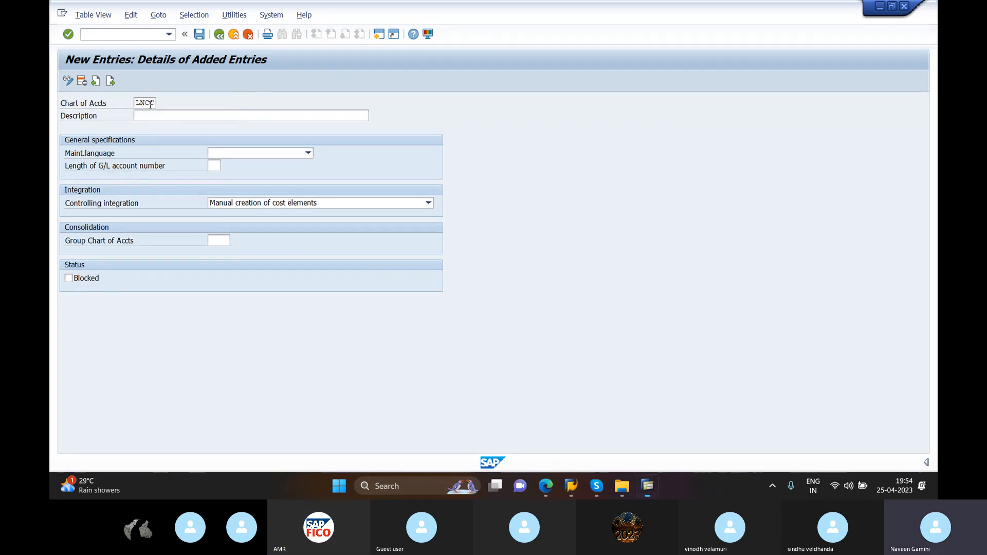
- Enter the description COUNTRY SPECIFIC CHART OF ACCOUNTS FOR LNT for chart of accounts LNCC
left_click(162, 115)
type("COUNTRY ")
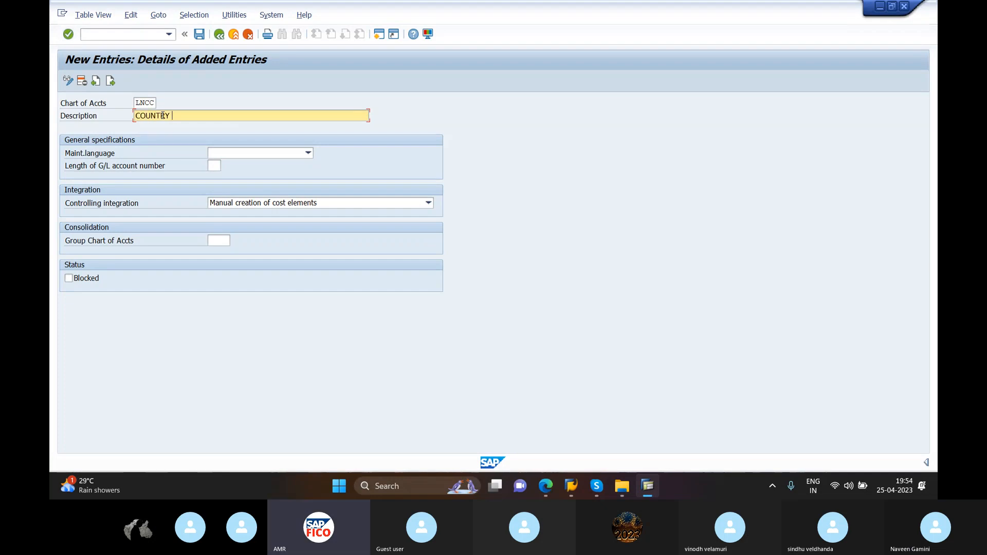
type("SPECIFIC CHART OF ACCOUNTS FOR LNT")
key("Tab")
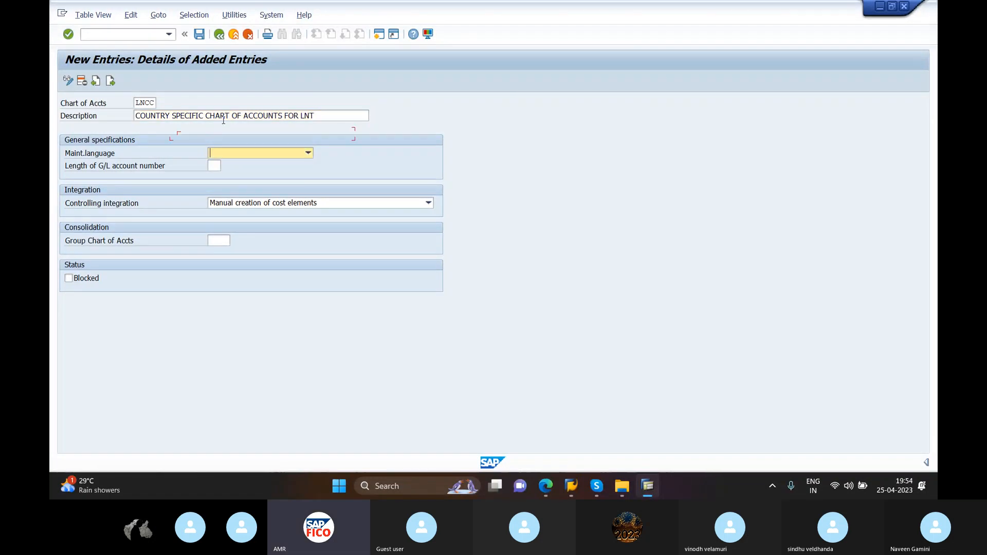
- Set the maintenance language of LNCC to English and its G/L account number length to 6
key("e")
key("Tab")
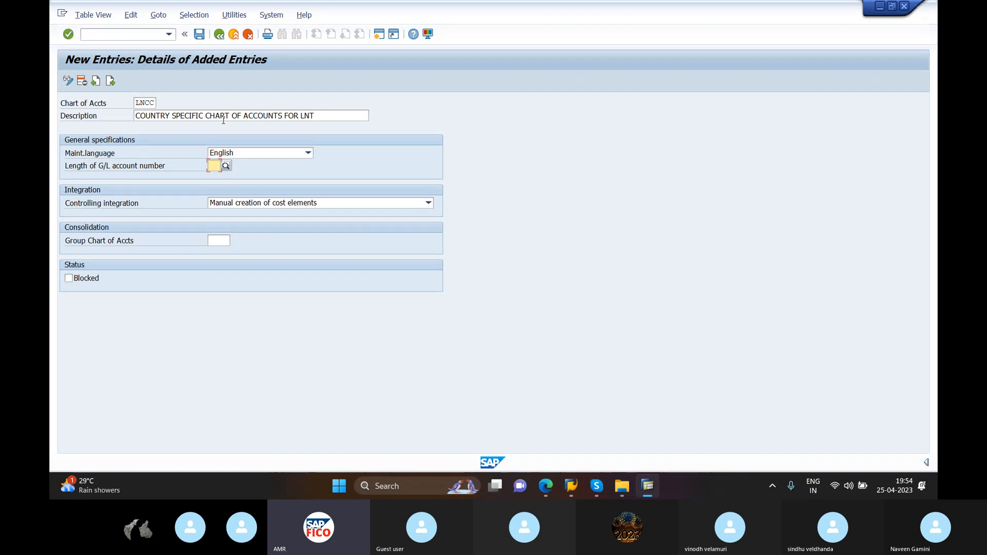
type("6")
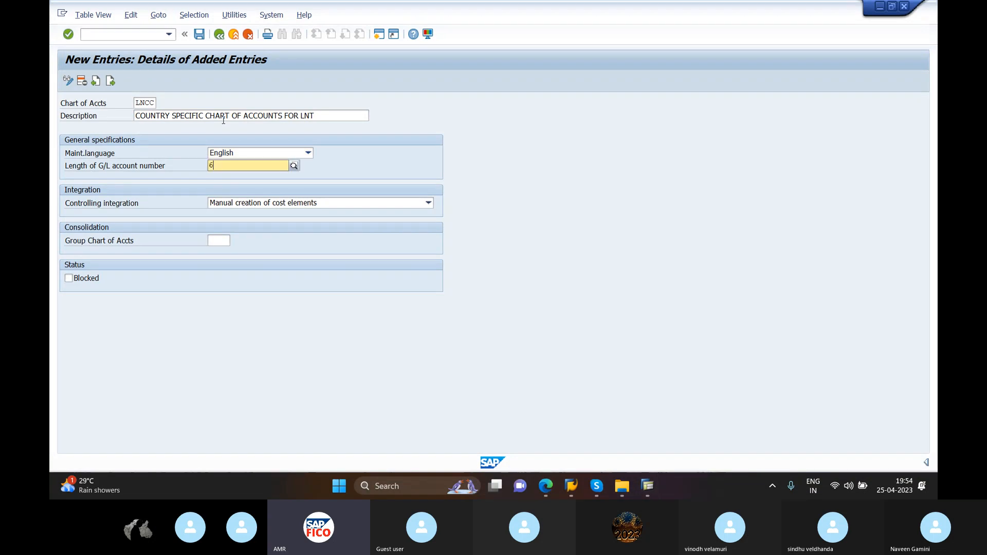
key("Return")
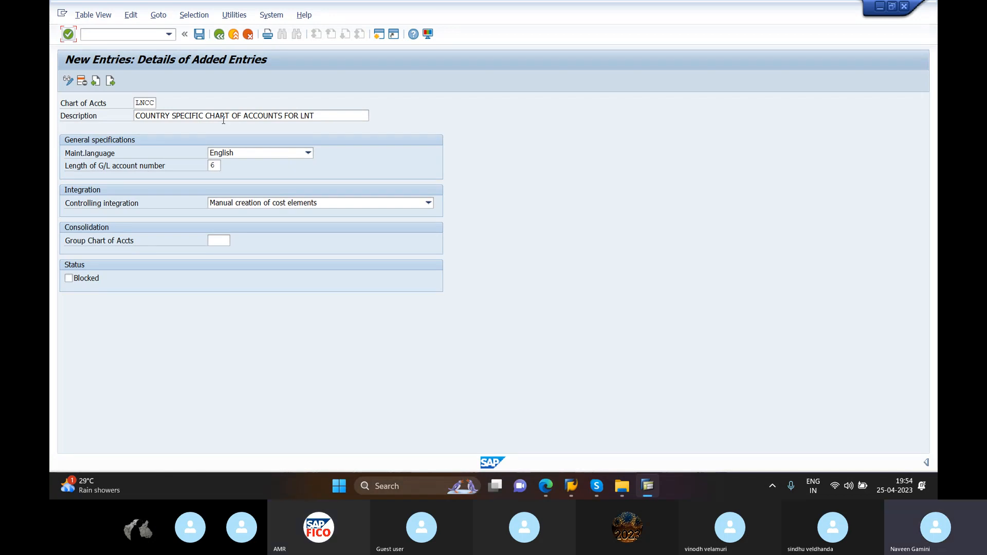
- Save the new charts of accounts and accept the proposed customizing request
left_click(198, 34)
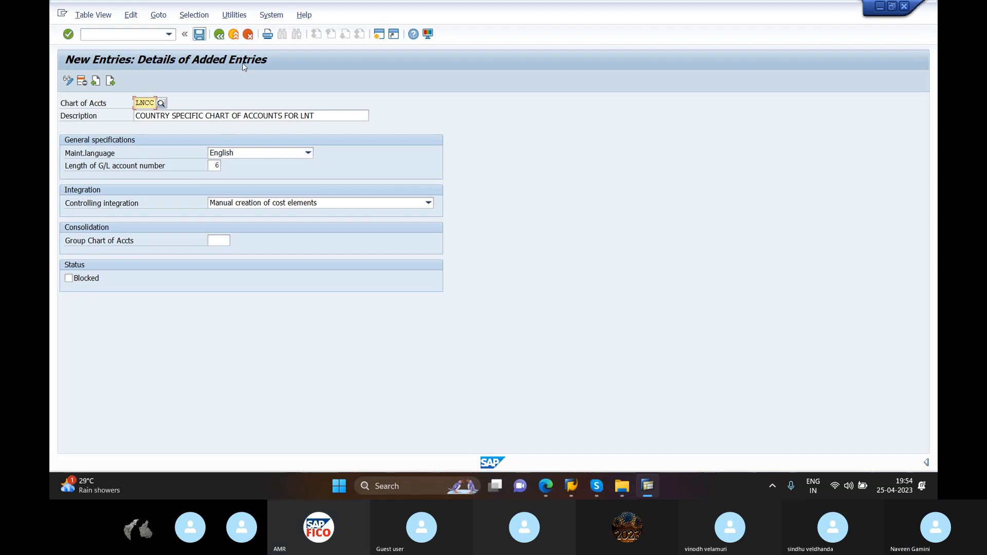
key("ctrl+s")
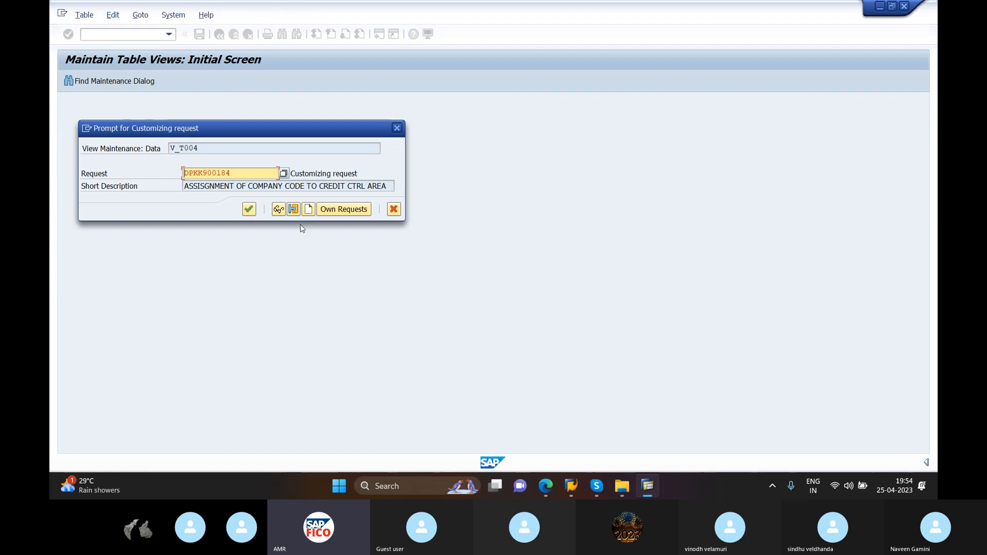
left_click(249, 210)
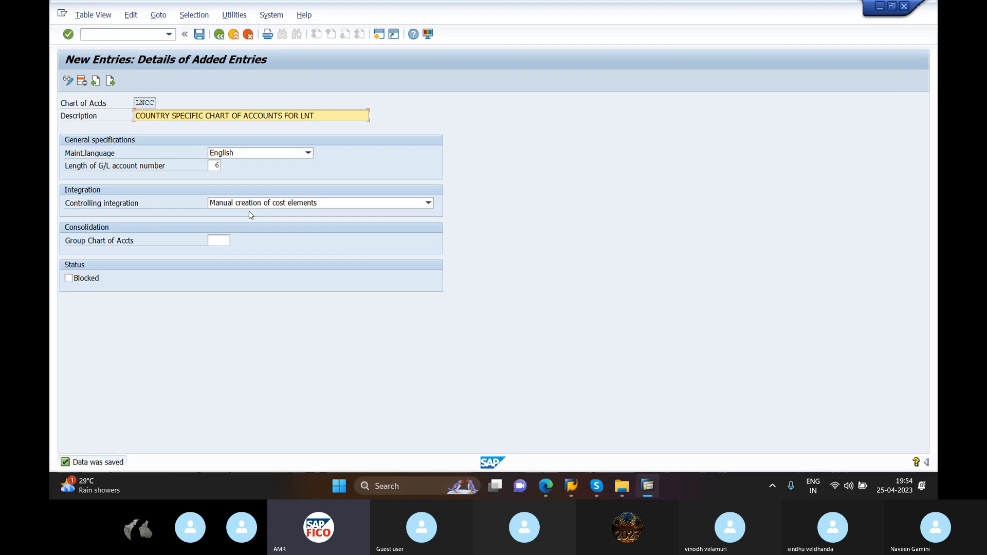
- Exit to the SAP Easy Access screen and open transaction OB13 again
left_click(235, 35)
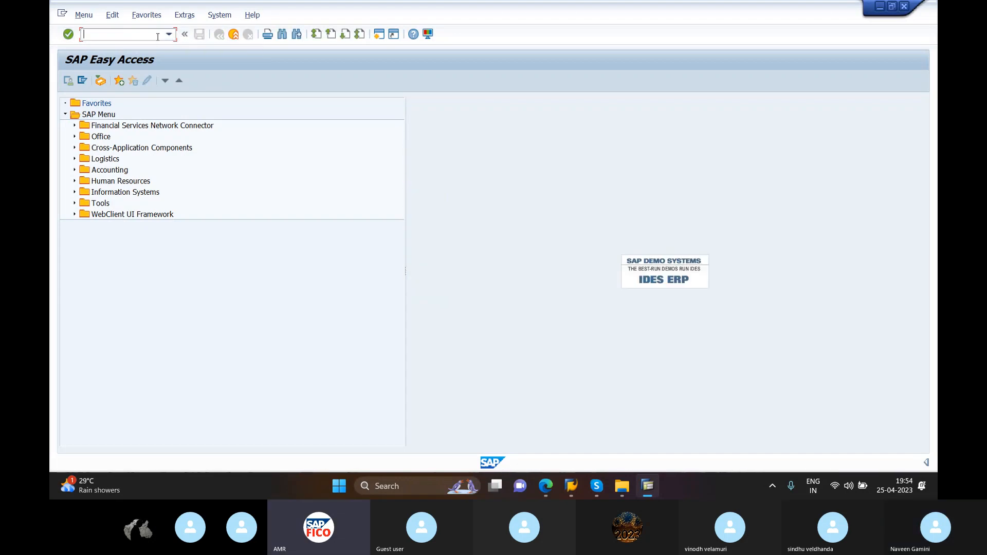
type("OB13")
key("Return")
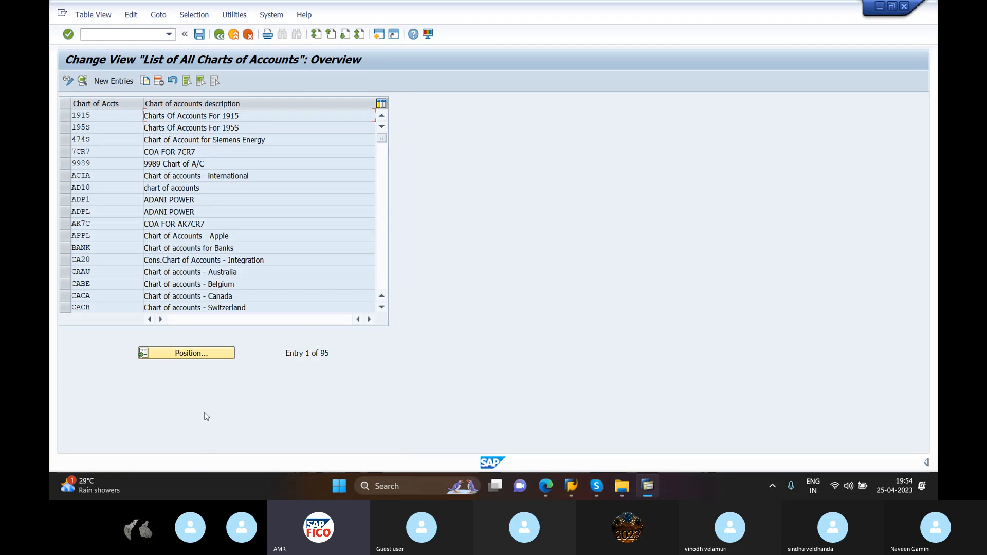
- Position the list of charts of accounts at the entries starting with LN, using LN** as the search value
left_click(188, 354)
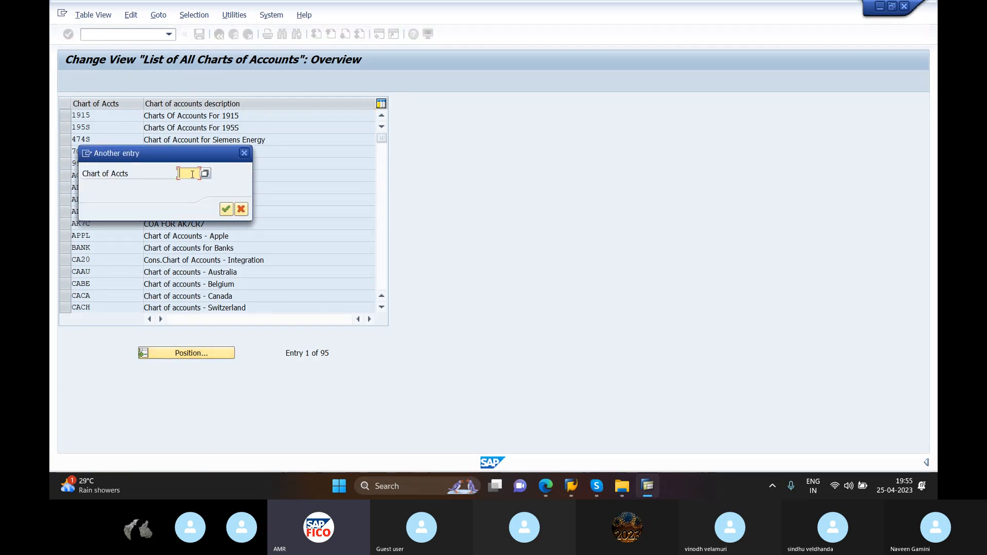
type("L")
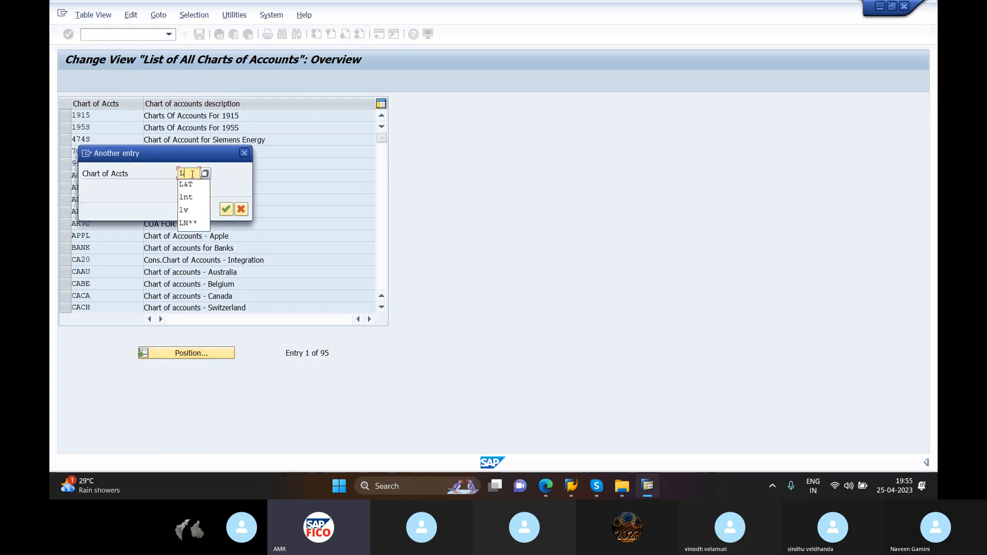
type("N")
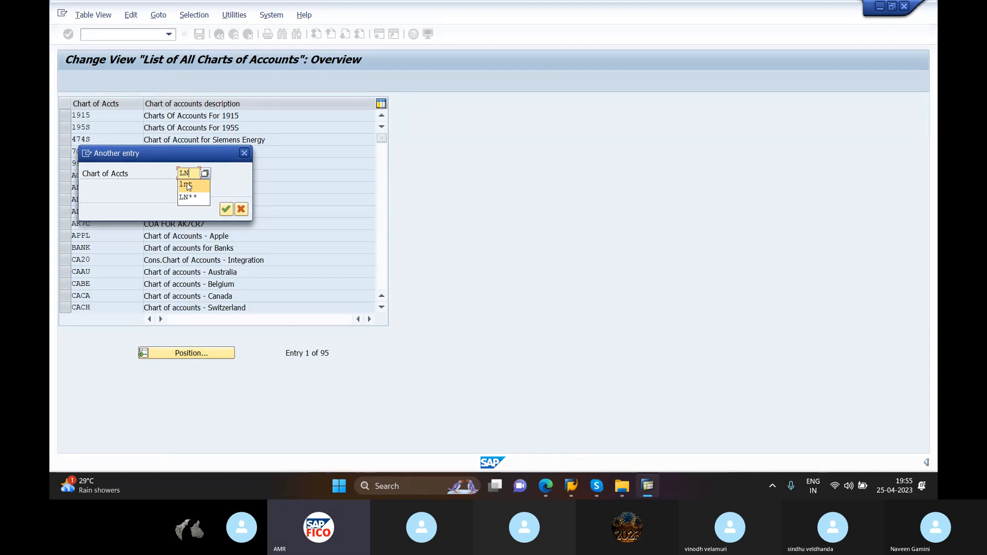
left_click(187, 185)
key("BackSpace")
type("**")
key("Return")
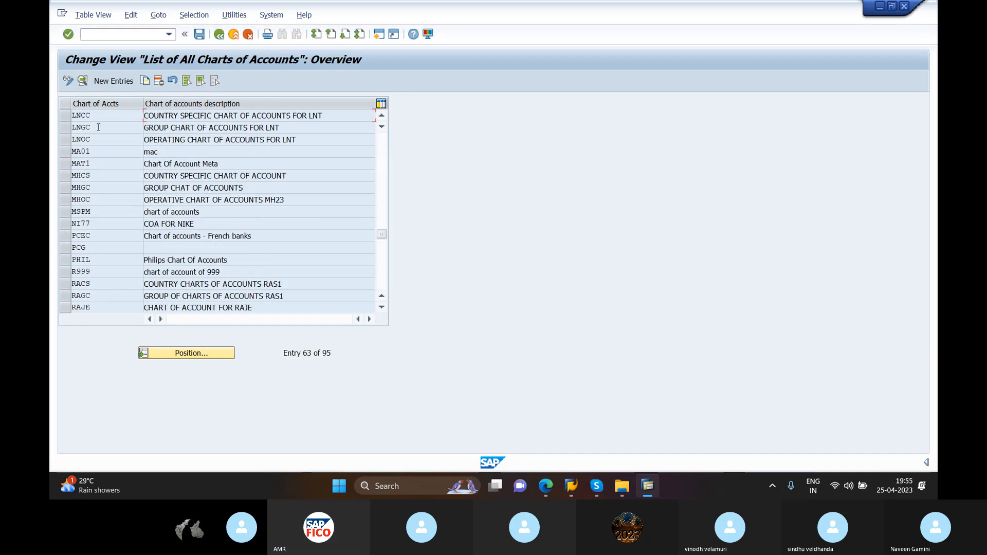
- Mark the three LNT charts of accounts, unmark LNGC and LNCC, and open the details of LNOC
left_click(65, 116)
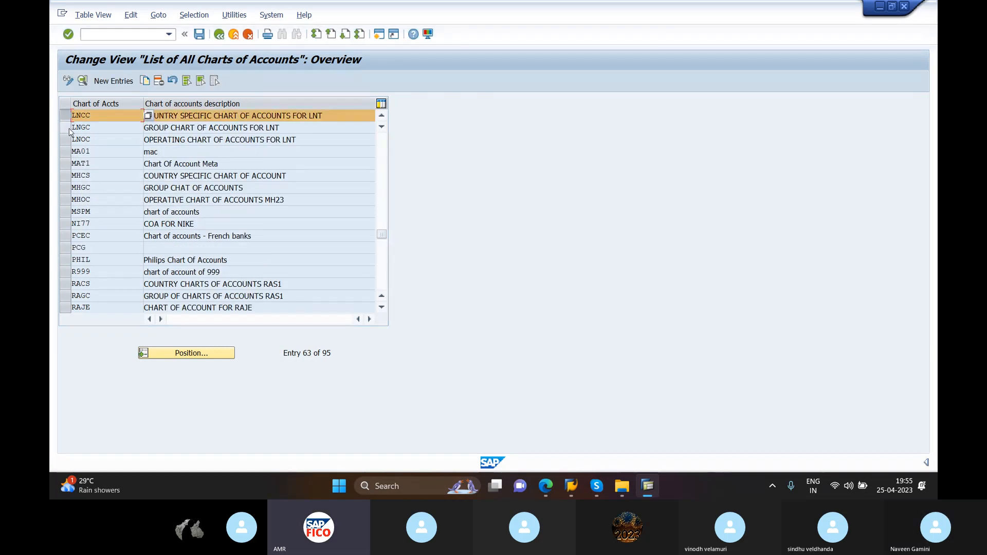
left_click(66, 130)
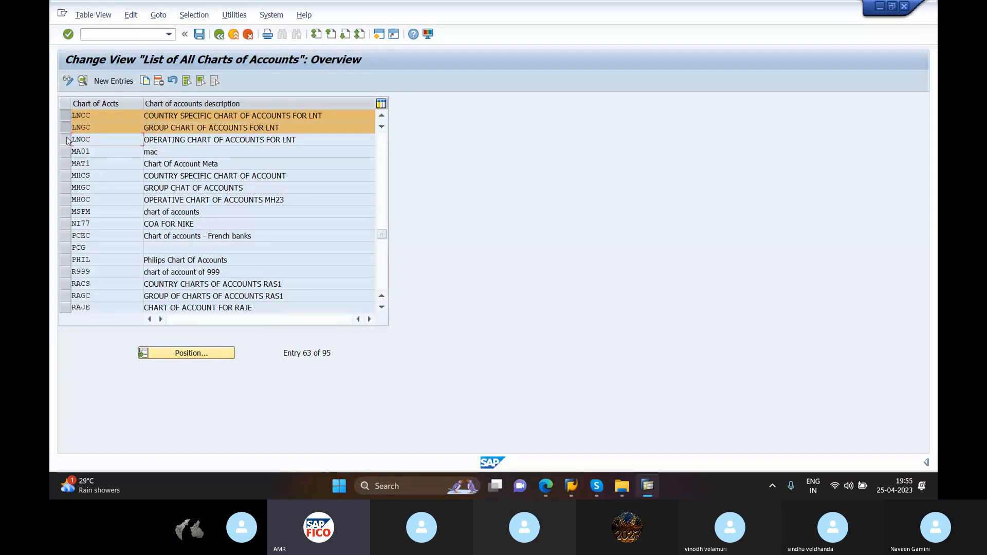
left_click(65, 140)
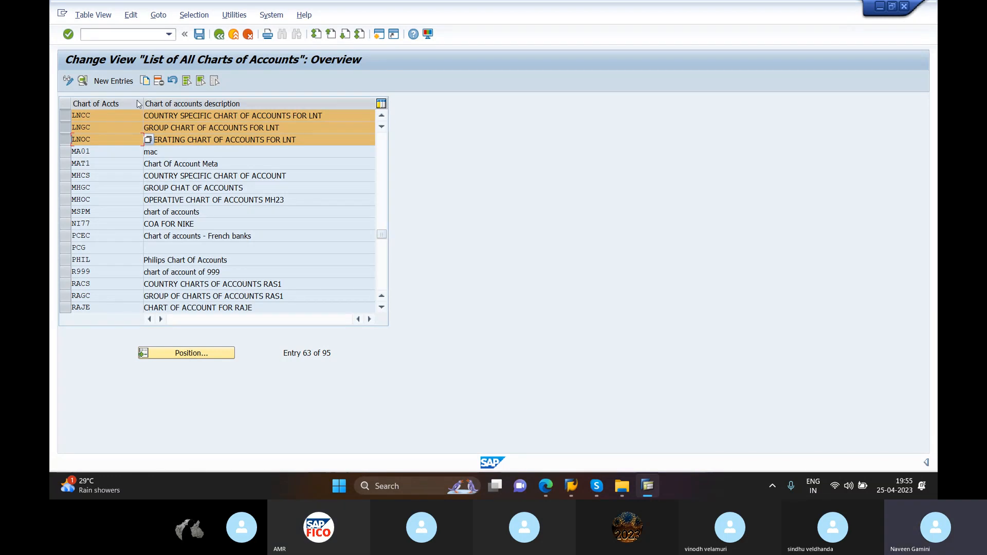
left_click(65, 127)
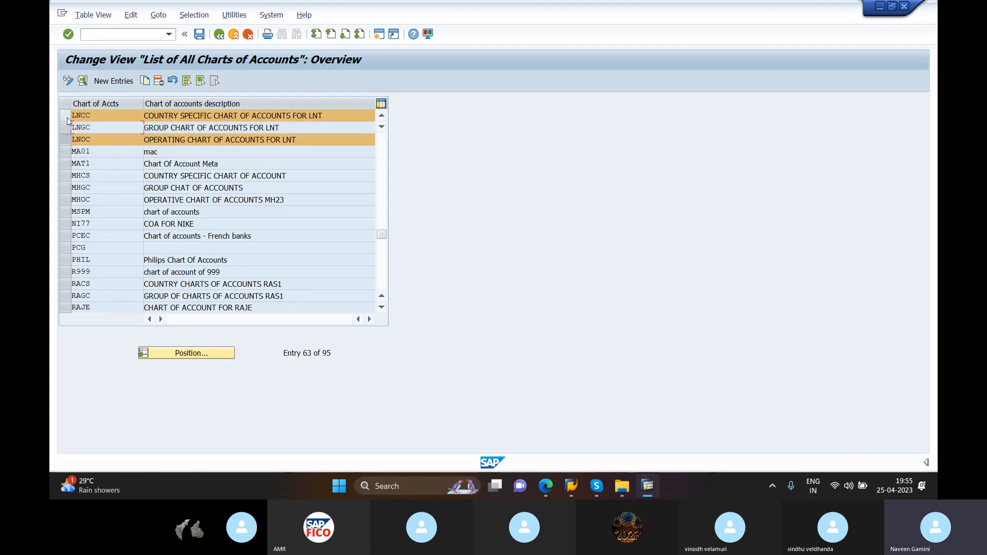
left_click(65, 115)
double_click(87, 139)
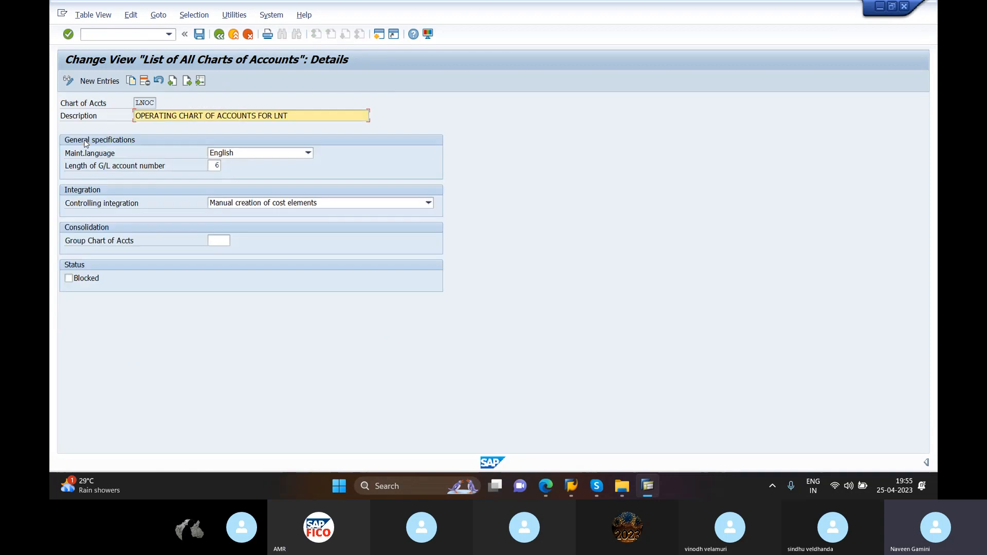